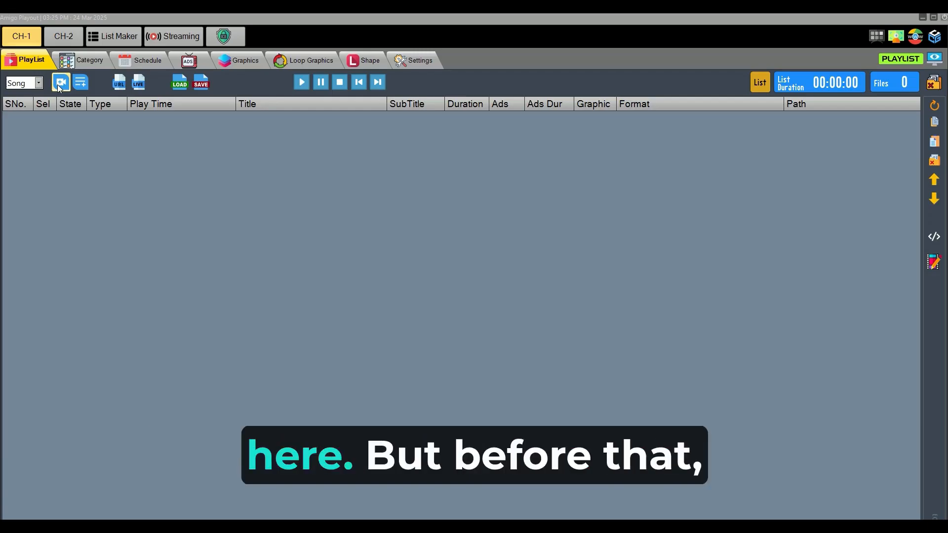
Step: Set the media type to Song and select the Oh Womaniya, Orey Bujjiga, Paina Pataaram, Solo Brathuke and KATARI KRACK videos from the Telagu Songs folder
left_click(40, 84)
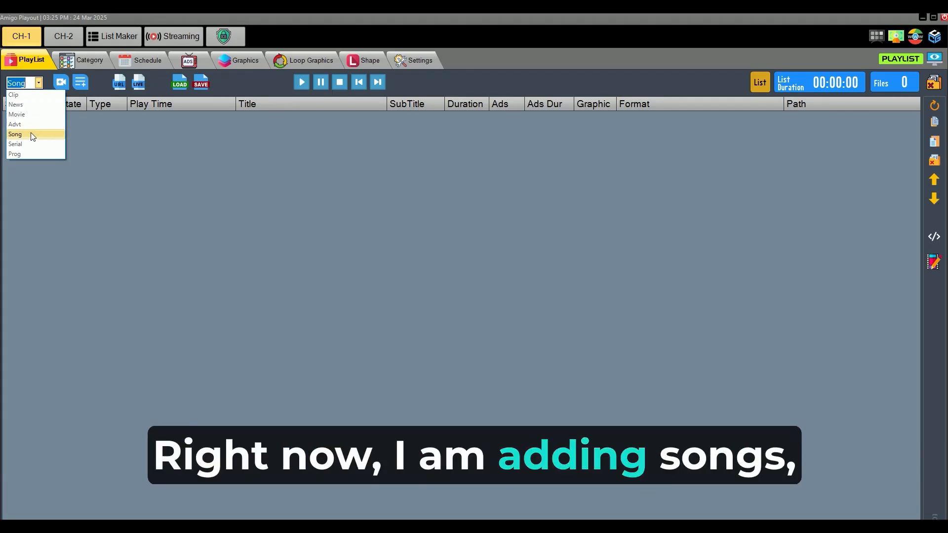
left_click(34, 135)
left_click(62, 85)
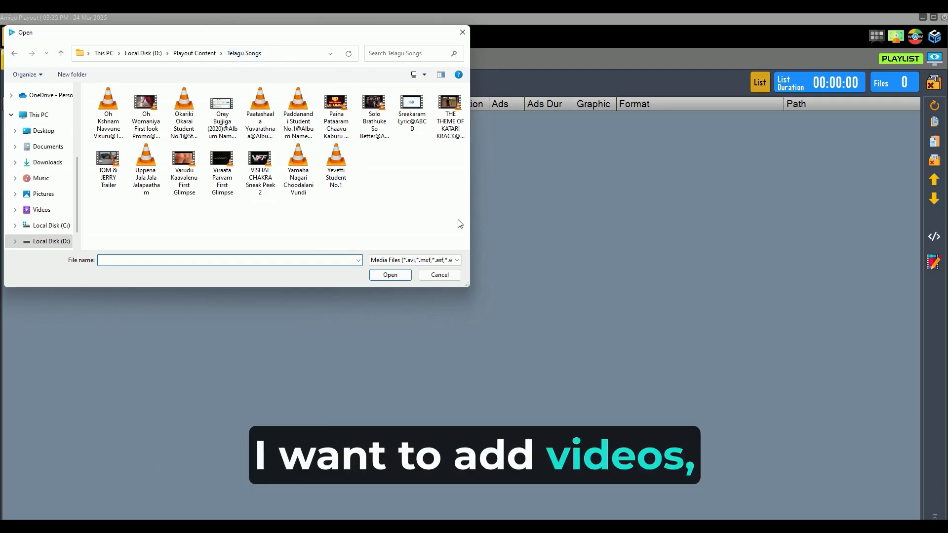
left_click(145, 113)
left_click(223, 114, "ctrl")
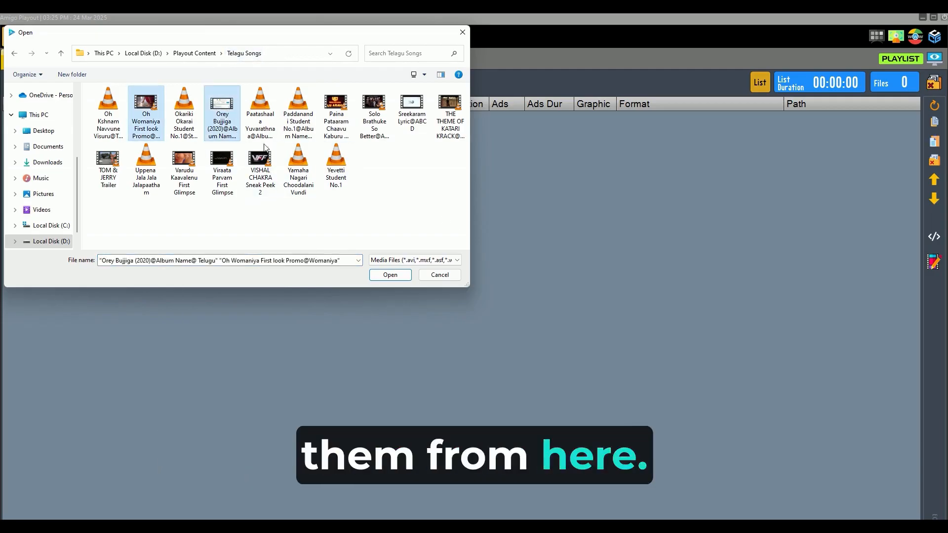
left_click(336, 106, "ctrl")
left_click(375, 107, "ctrl")
left_click(450, 104, "ctrl")
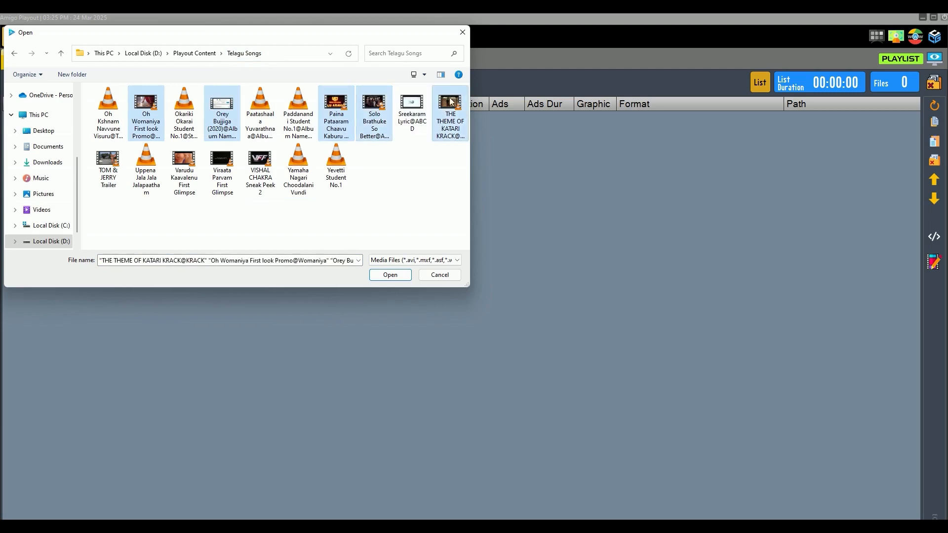
Step: Extend the file selection with Sreekaram Lyric, VISHAL CHAKRA Sneak Peek 2, Viraata Parvam, Varudu Kaavalenu and TOM & JERRY Trailer
left_click(412, 106, "ctrl")
left_click(260, 163, "ctrl")
left_click(223, 160, "ctrl")
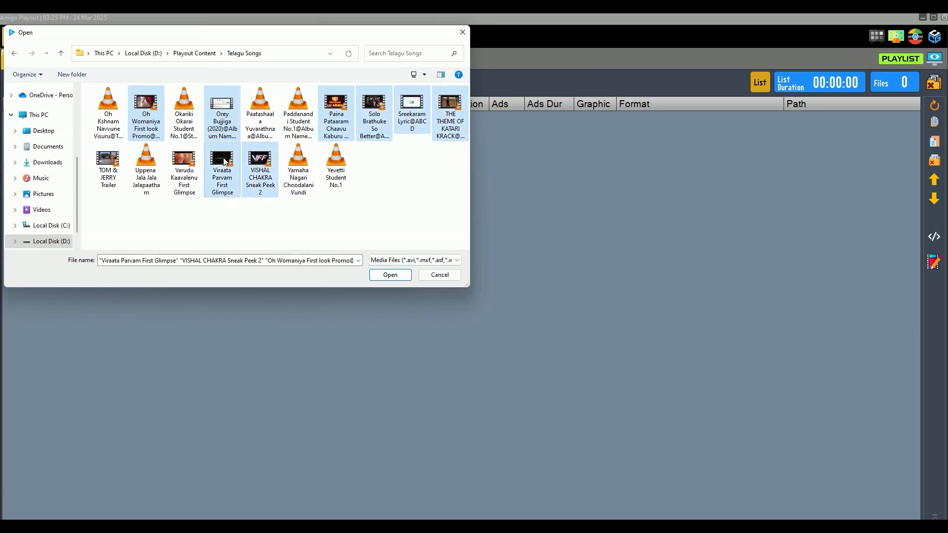
left_click(185, 160, "ctrl")
left_click(108, 162, "ctrl")
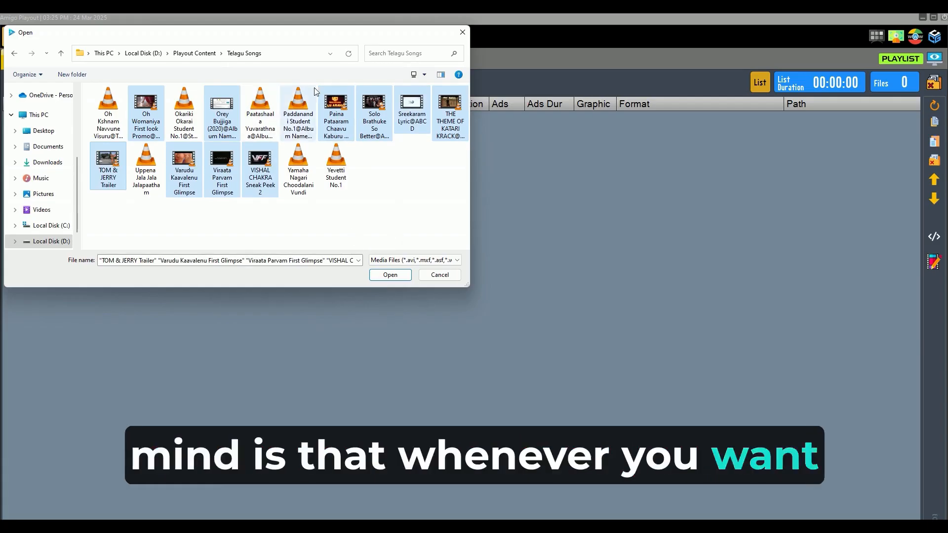
Step: Show the folder's files in List view and add the selected videos to the playlist
left_click(424, 75)
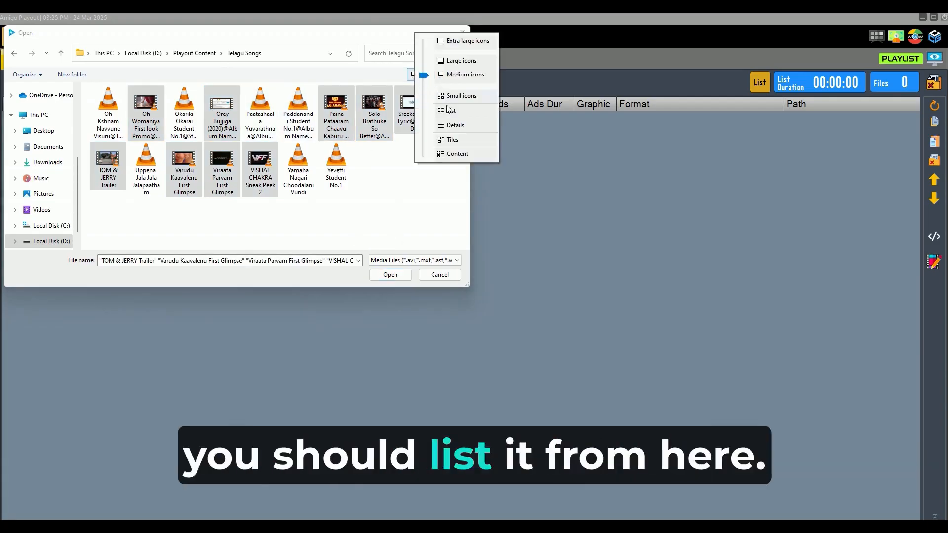
left_click(431, 137)
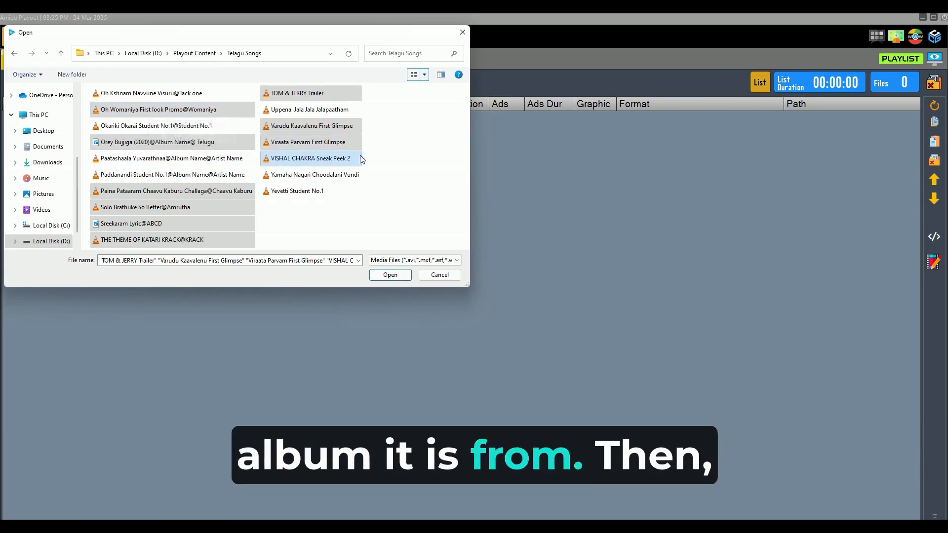
left_click(399, 277)
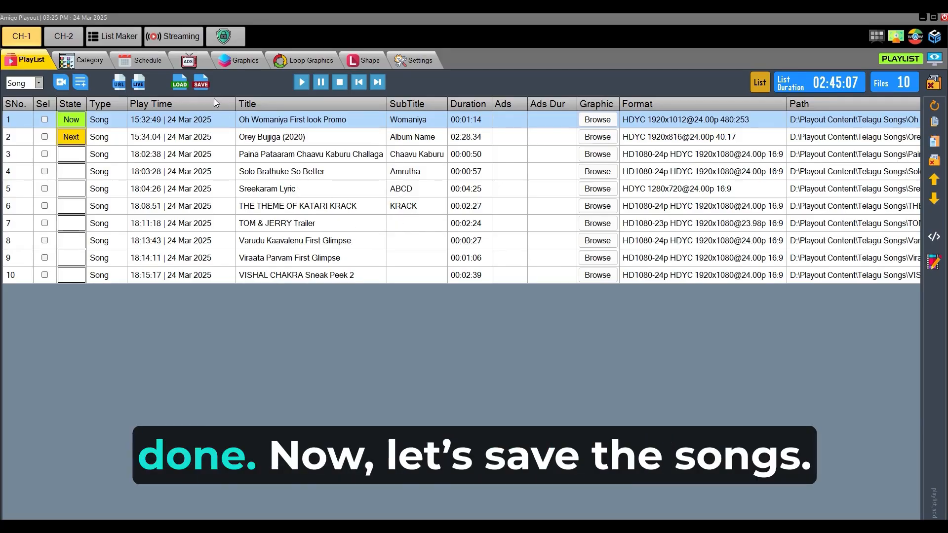
Step: Save the playlist under the name New Songs
left_click(201, 83)
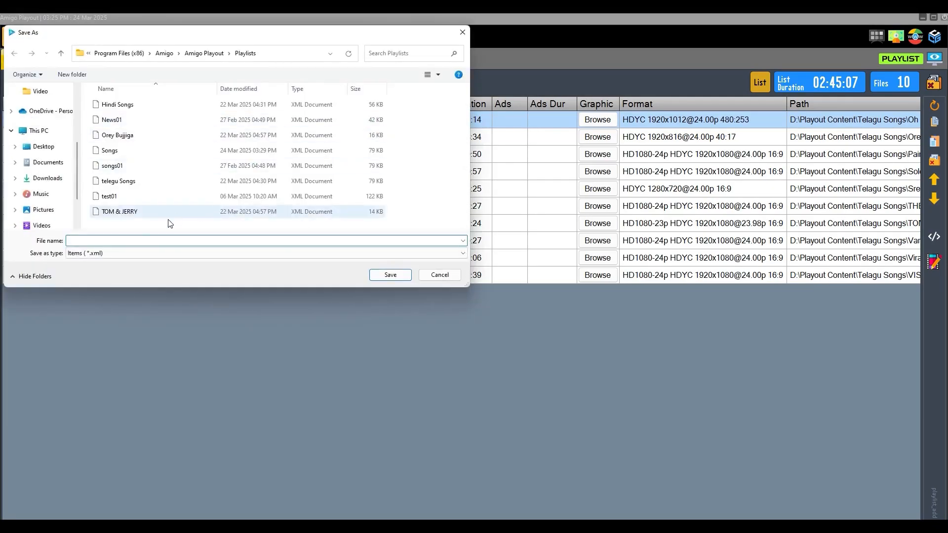
type("New S")
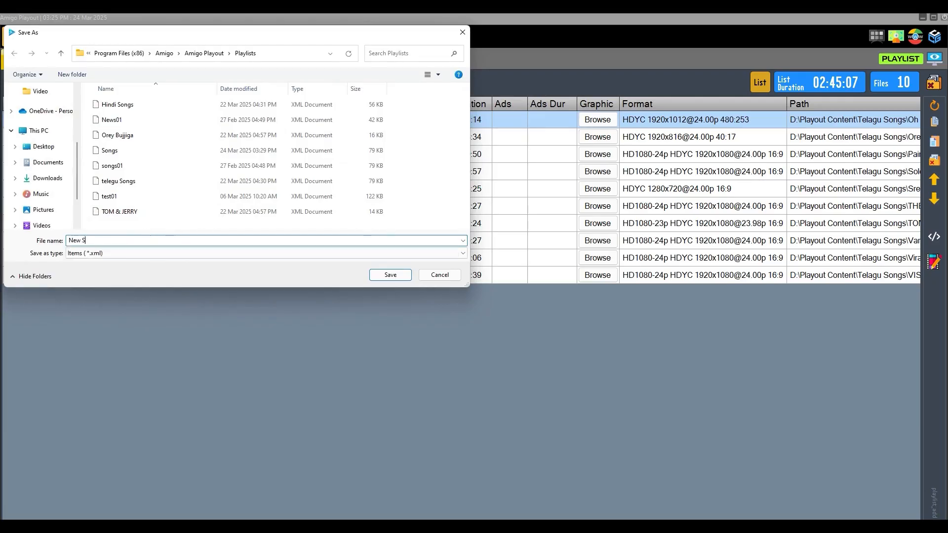
type("ongs")
key("Return")
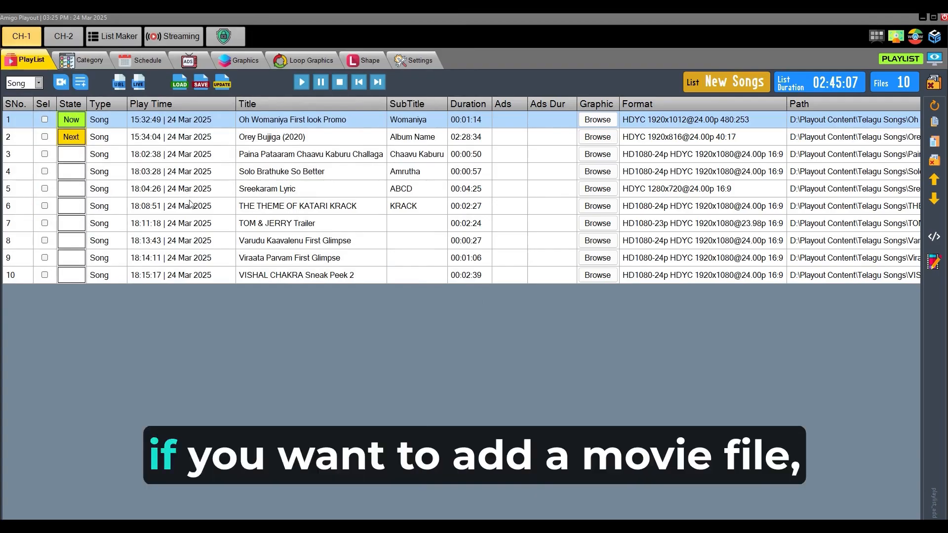
Step: Add the Orey Bujjiga (2020) video with the type Movie directly after TOM & JERRY Trailer in the playlist
left_click(154, 212)
left_click(156, 227)
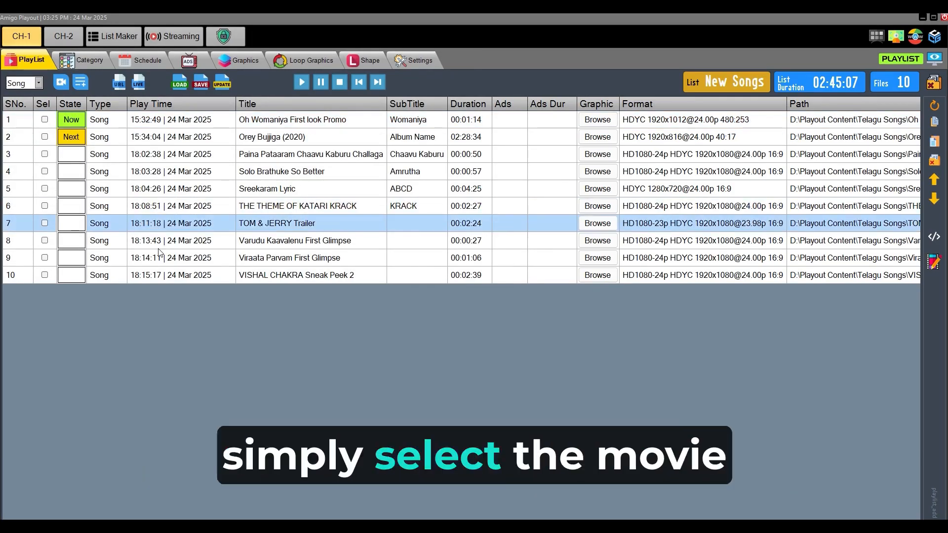
left_click(39, 83)
left_click(31, 117)
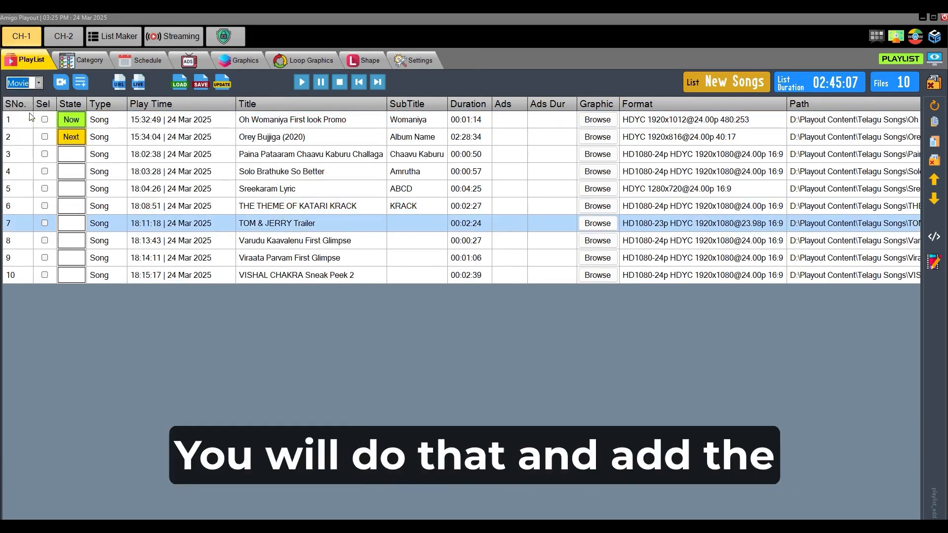
left_click(61, 82)
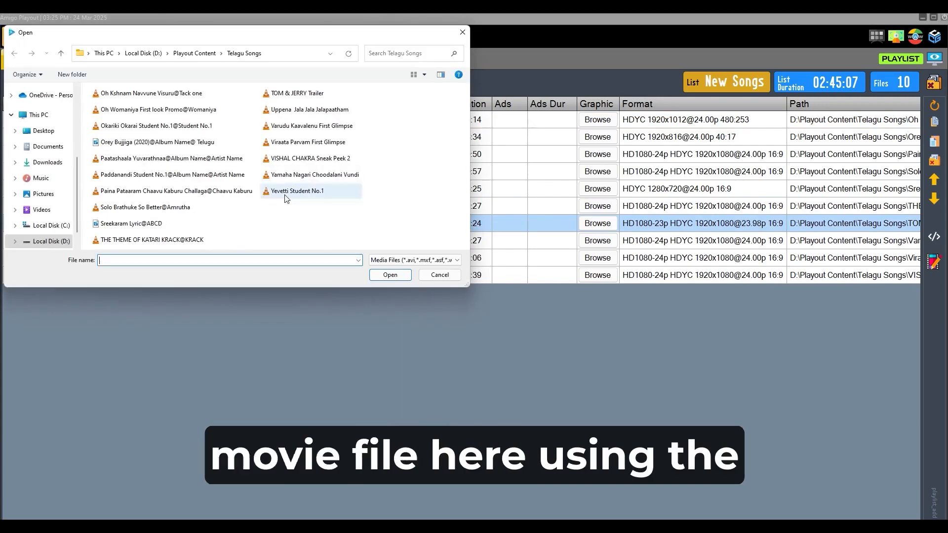
left_click(149, 142)
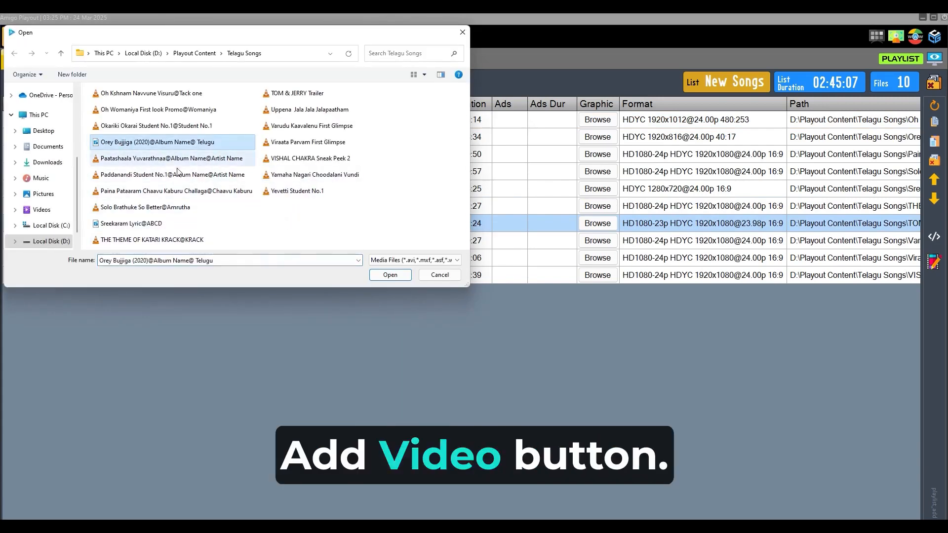
left_click(383, 280)
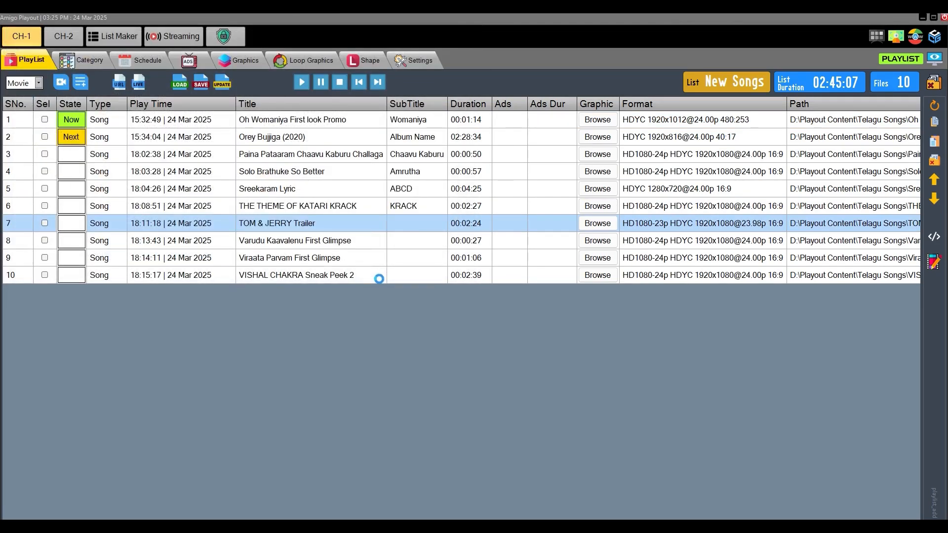
Step: Examine the types and play times of the movie and song entries in the playlist
left_click(246, 247)
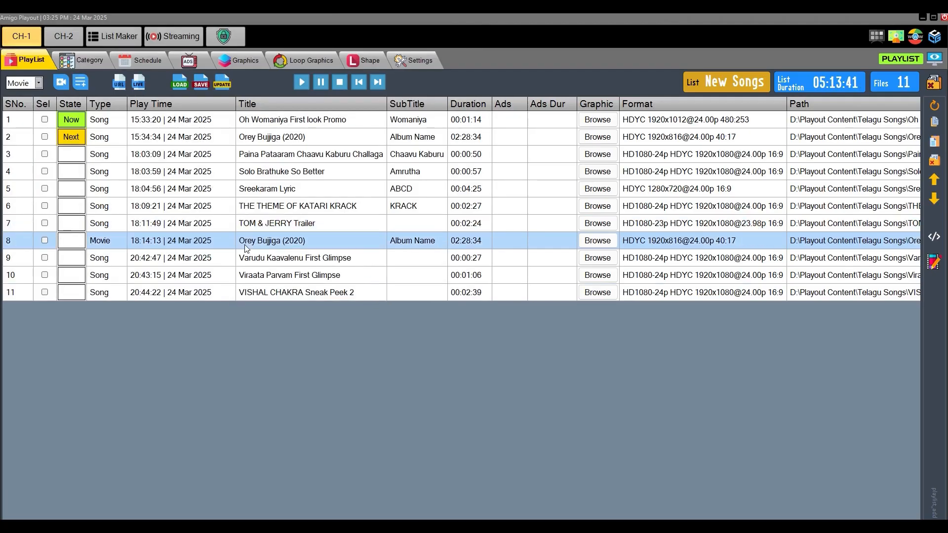
left_click(297, 290)
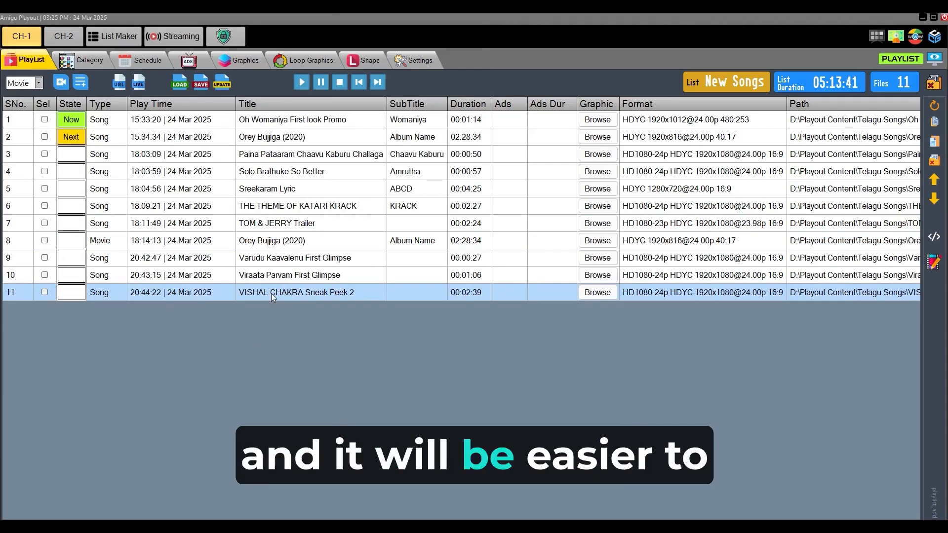
left_click(103, 241)
left_click(109, 220)
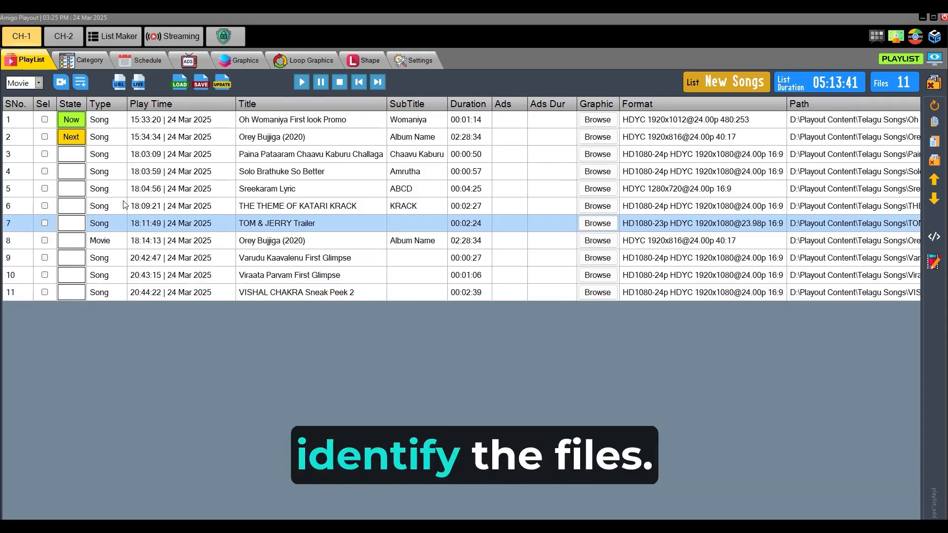
left_click(213, 123)
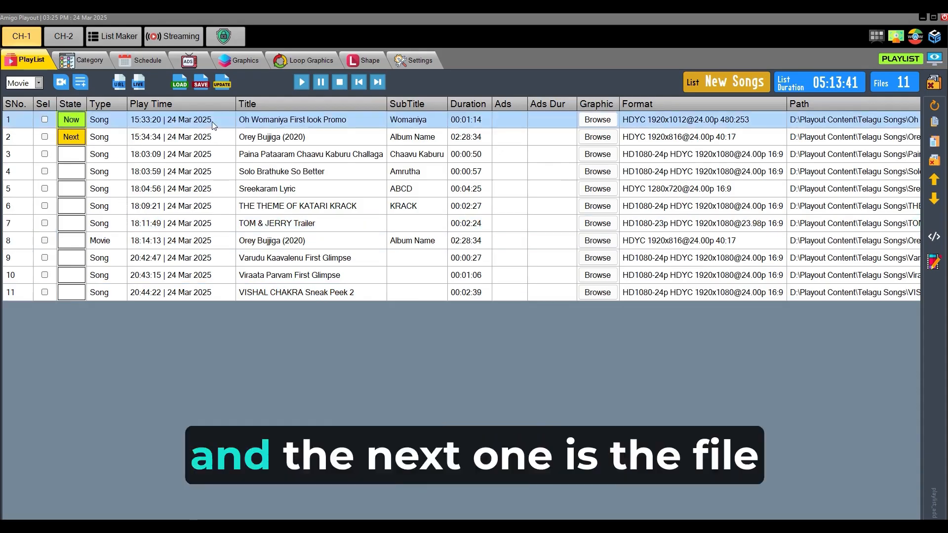
left_click(138, 142)
left_click(151, 211)
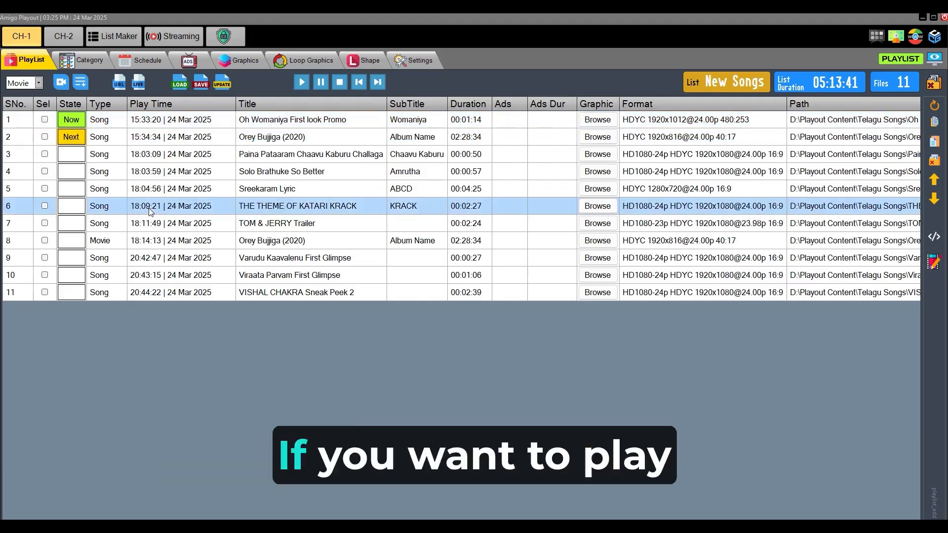
Step: Make TOM & JERRY Trailer the currently playing item and check the play times of the other entries
left_click(72, 226)
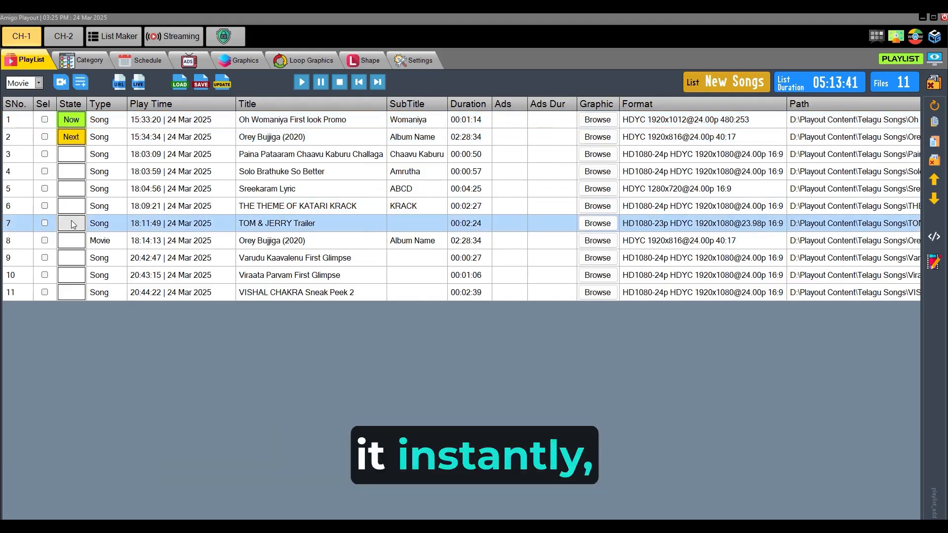
double_click(73, 224)
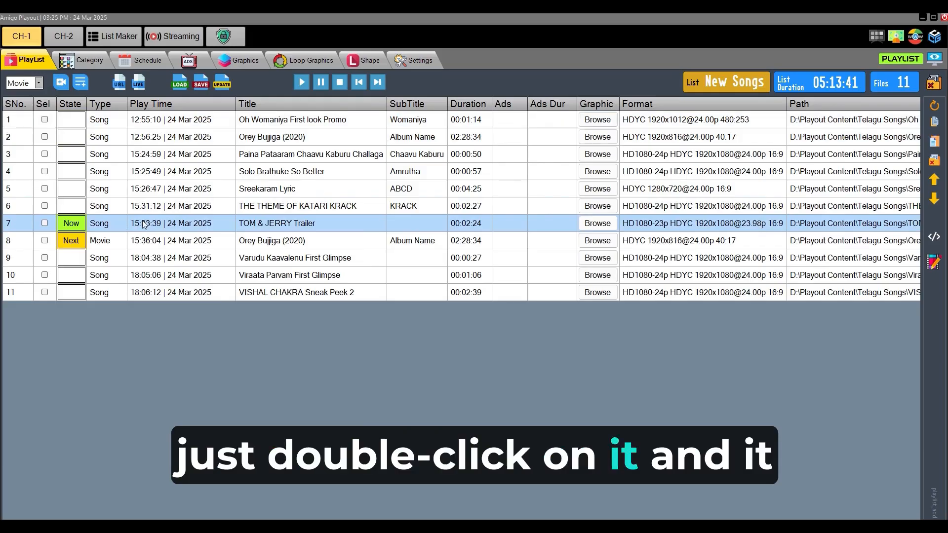
left_click(168, 170)
left_click(179, 144)
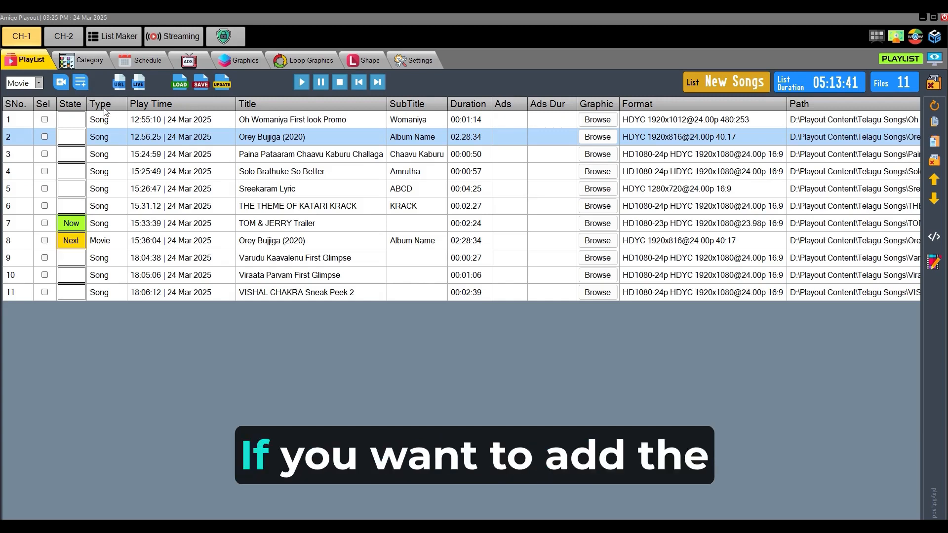
Step: Insert the saved playlist telegu Songs directly after TOM & JERRY Trailer
left_click(196, 273)
left_click(183, 223)
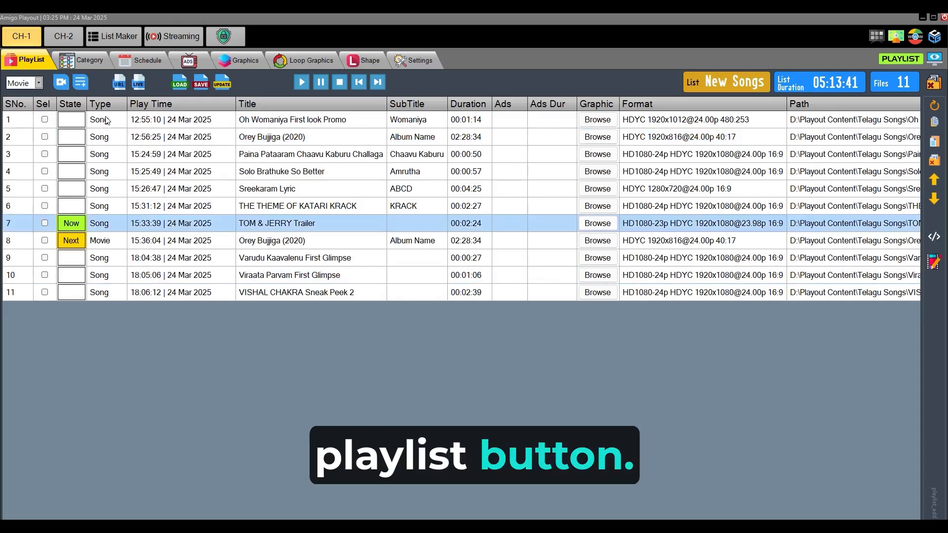
left_click(80, 83)
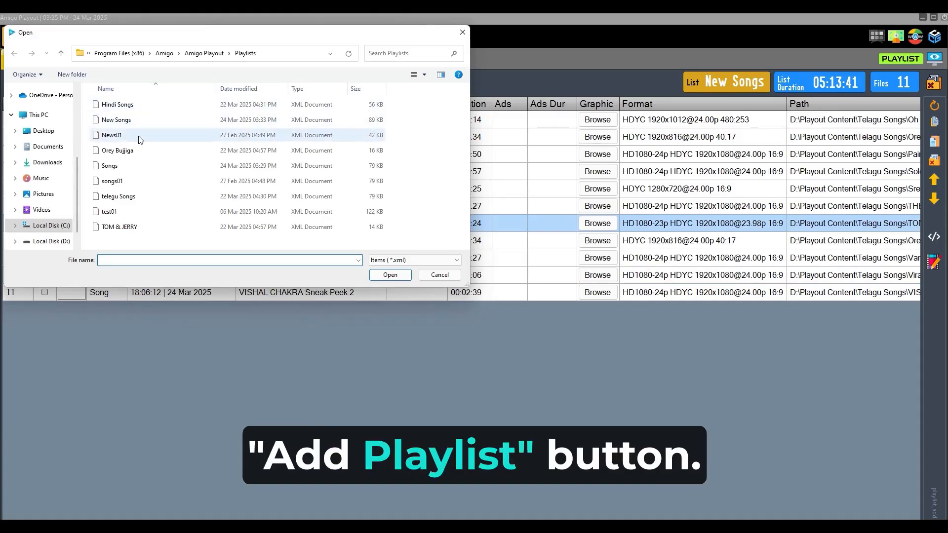
left_click(134, 200)
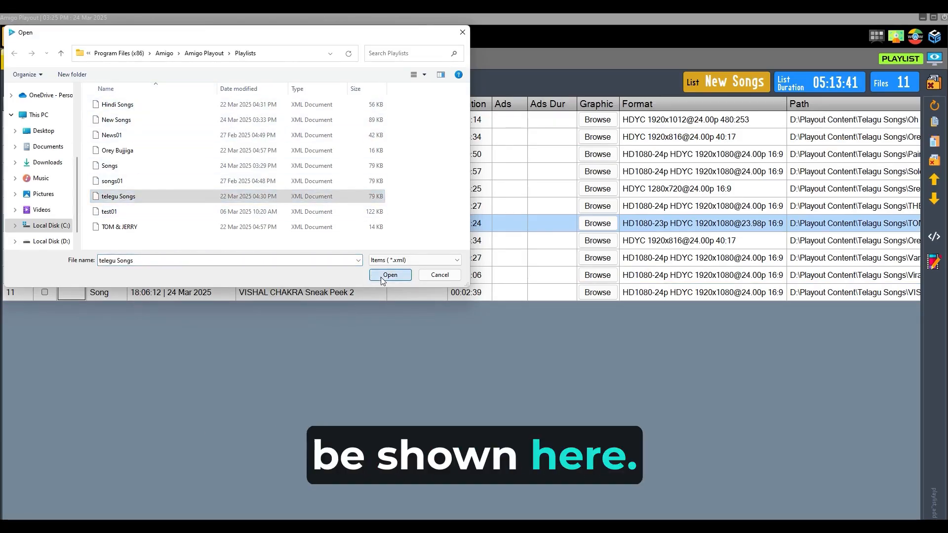
left_click(382, 280)
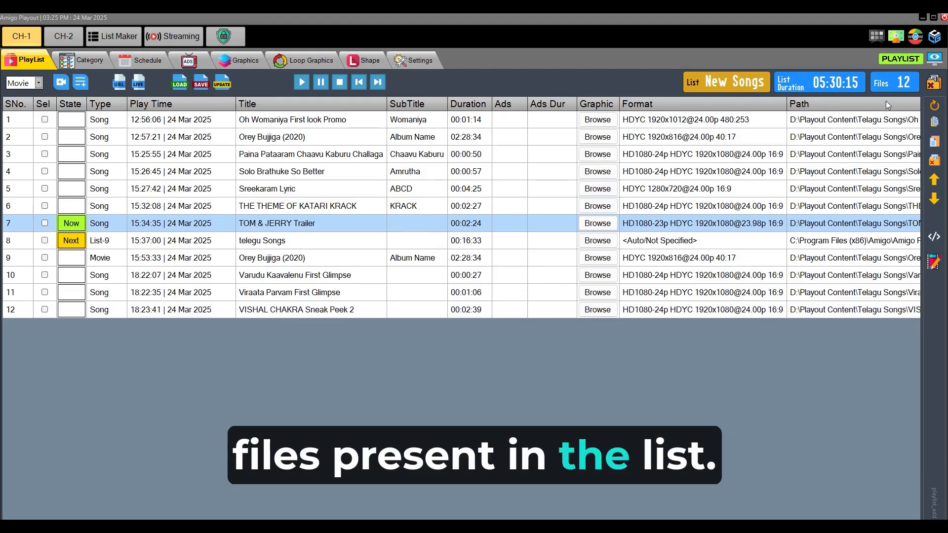
left_click(286, 157)
left_click(285, 122)
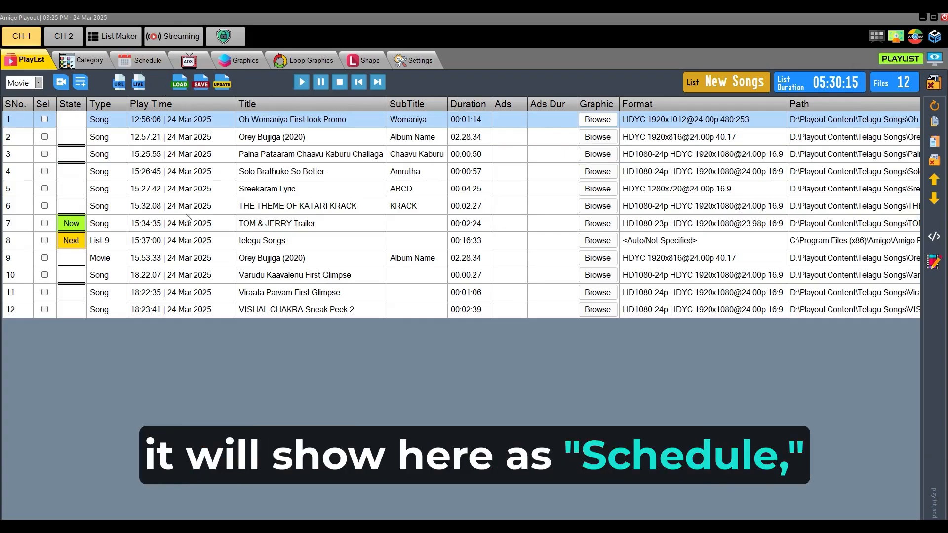
left_click(186, 241)
left_click(183, 274)
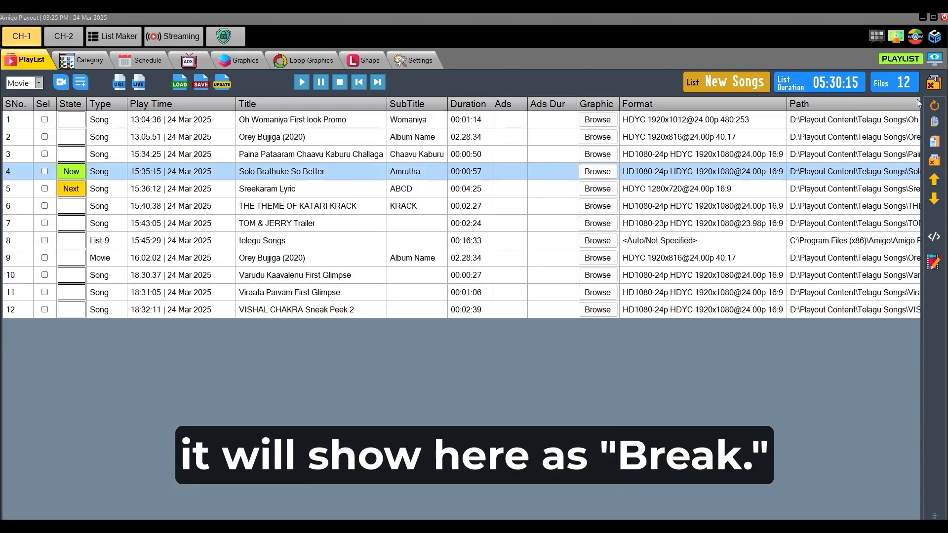
Step: Open the preview of the playing video, enlarge it to medium and large size, and close it
left_click(936, 59)
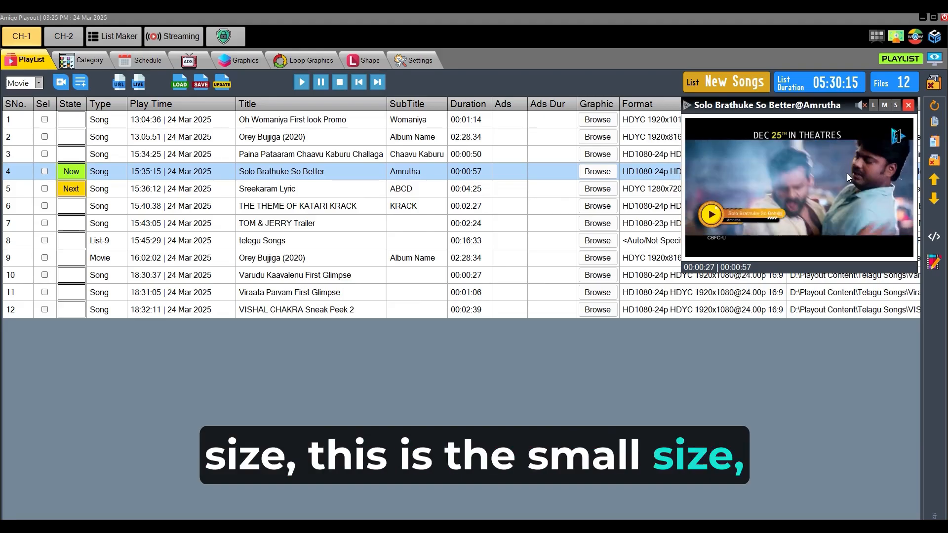
left_click(886, 105)
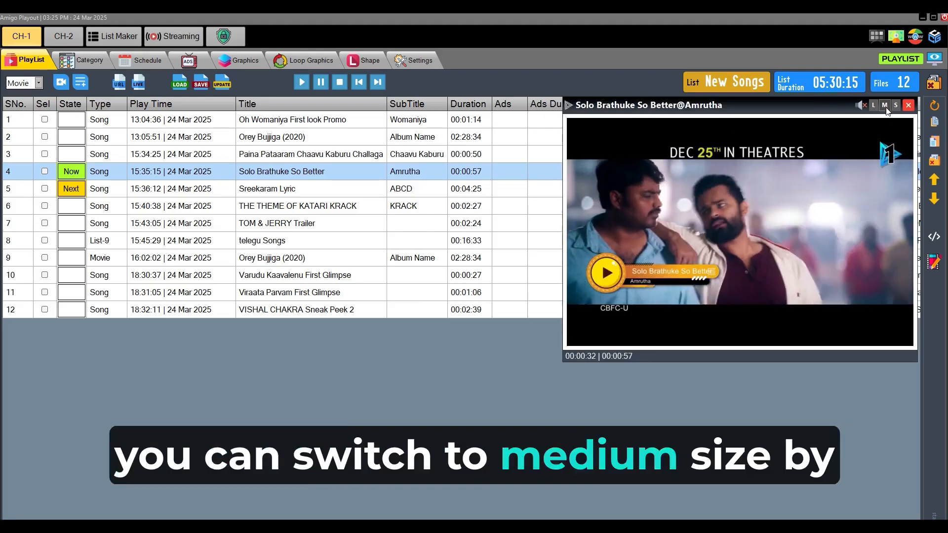
left_click(874, 106)
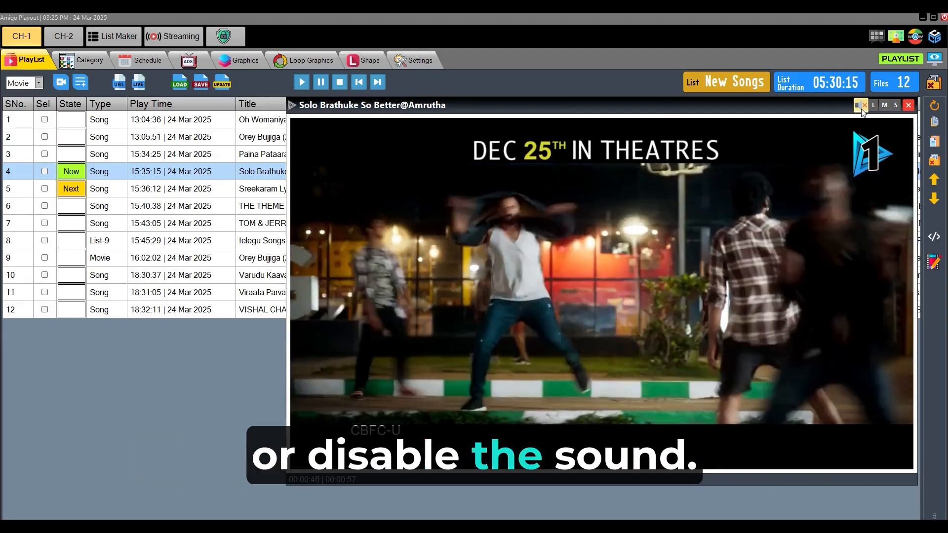
left_click(909, 106)
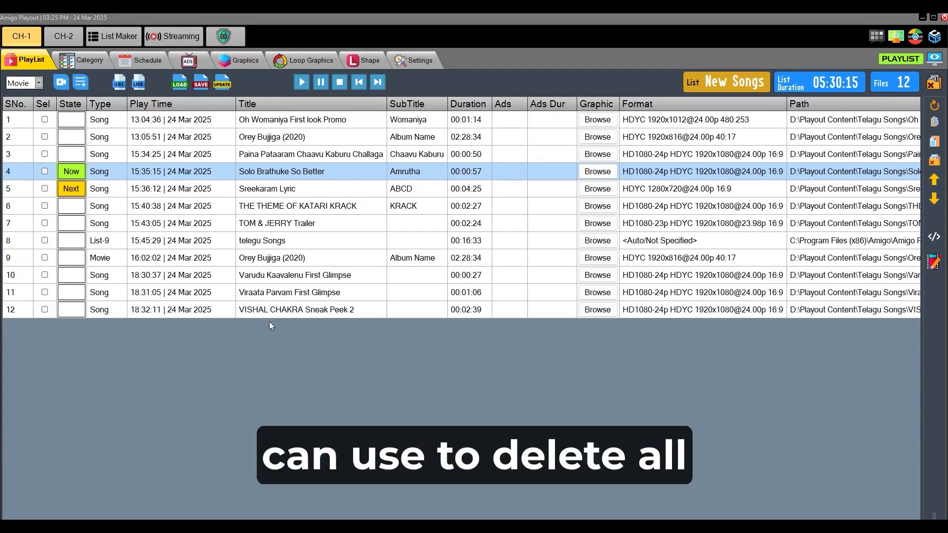
Step: Delete the whole current playlist and load the saved playlist New Songs in its place
left_click(937, 84)
left_click(475, 324)
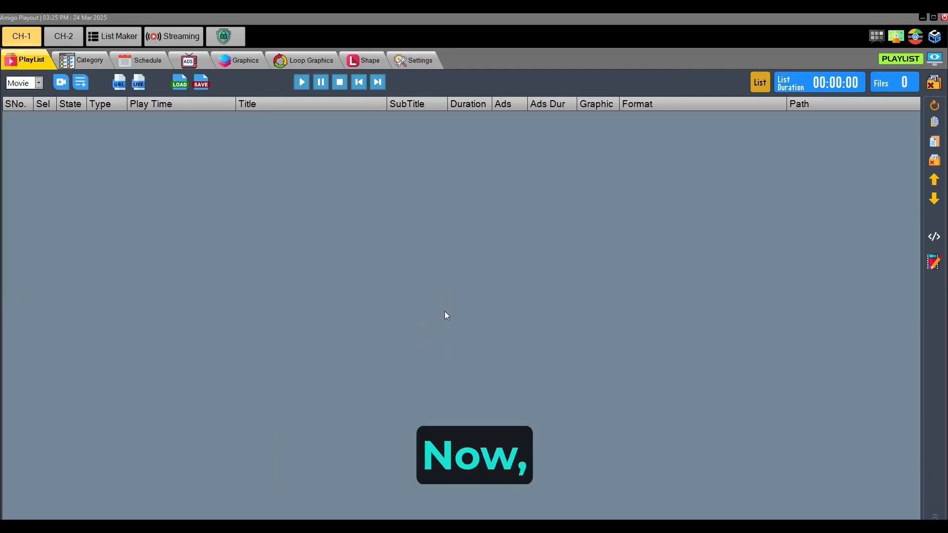
left_click(178, 87)
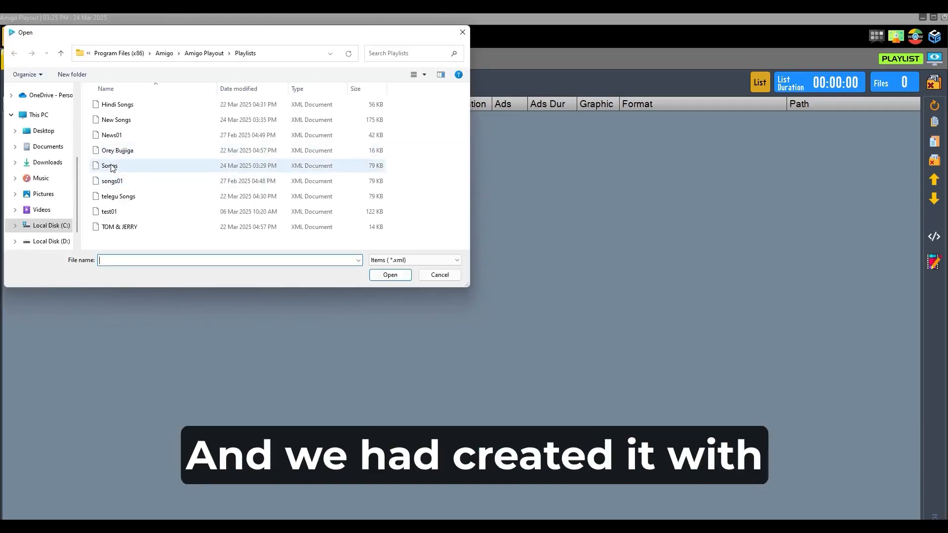
left_click(122, 120)
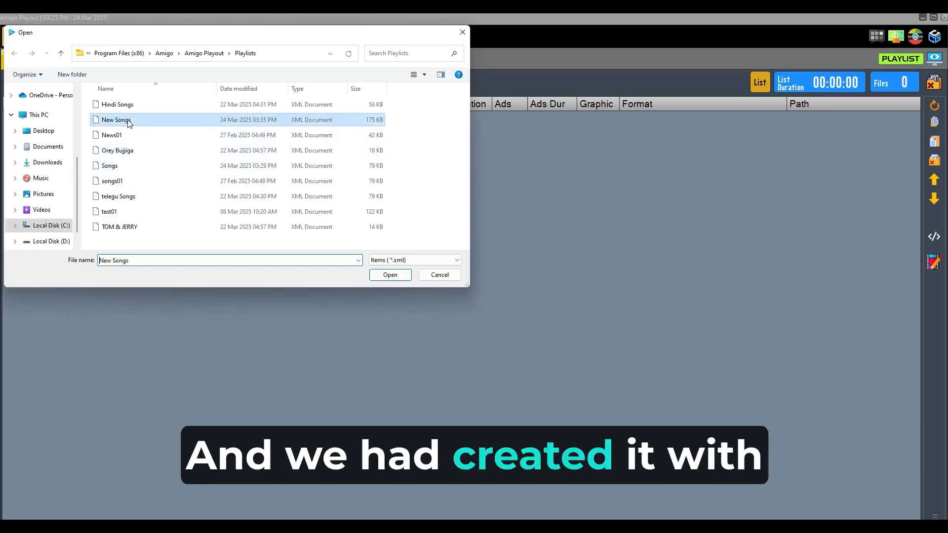
left_click(386, 275)
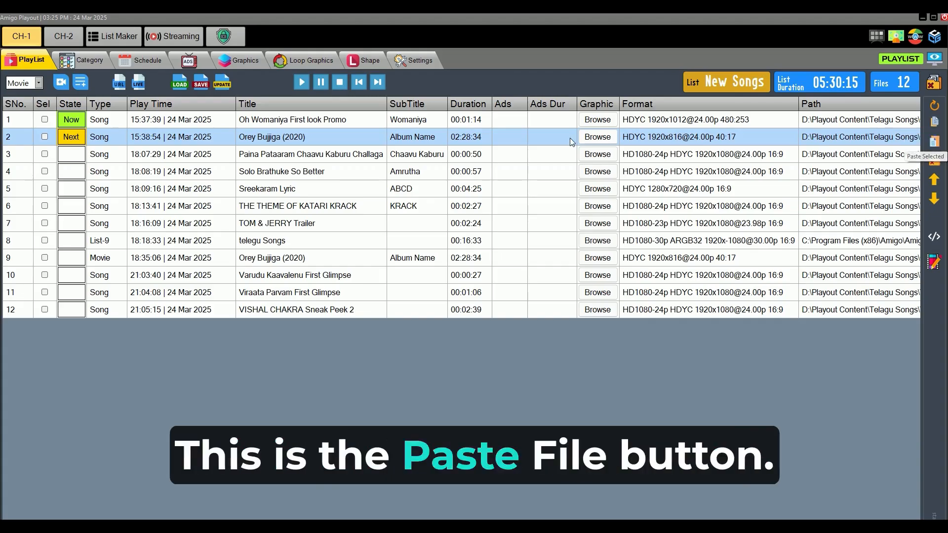
Step: Copy the entries from Solo Brathuke So Better in row 4 through telegu Songs in row 8 and paste them after Viraata Parvam First Glimpse
left_click(338, 172)
left_click(337, 242, "shift")
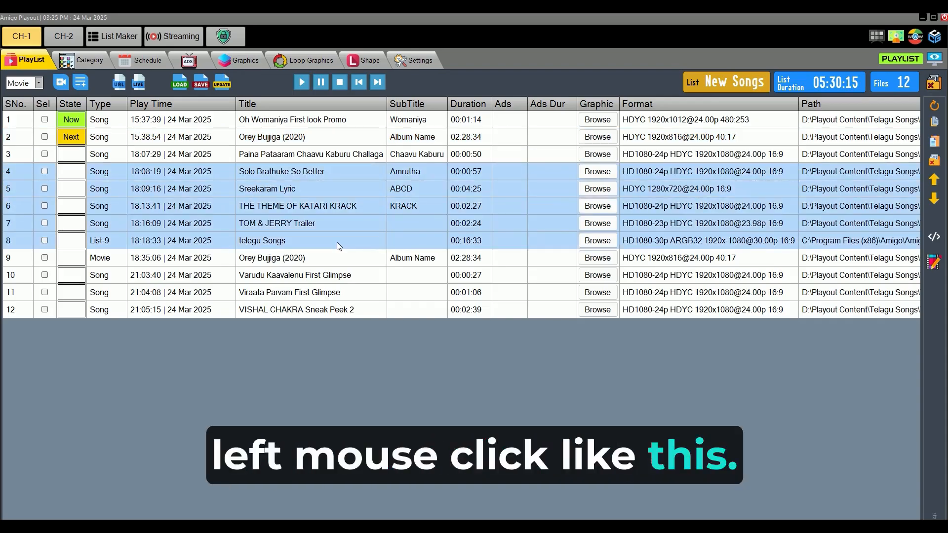
left_click(337, 255, "shift")
left_click(339, 240, "shift")
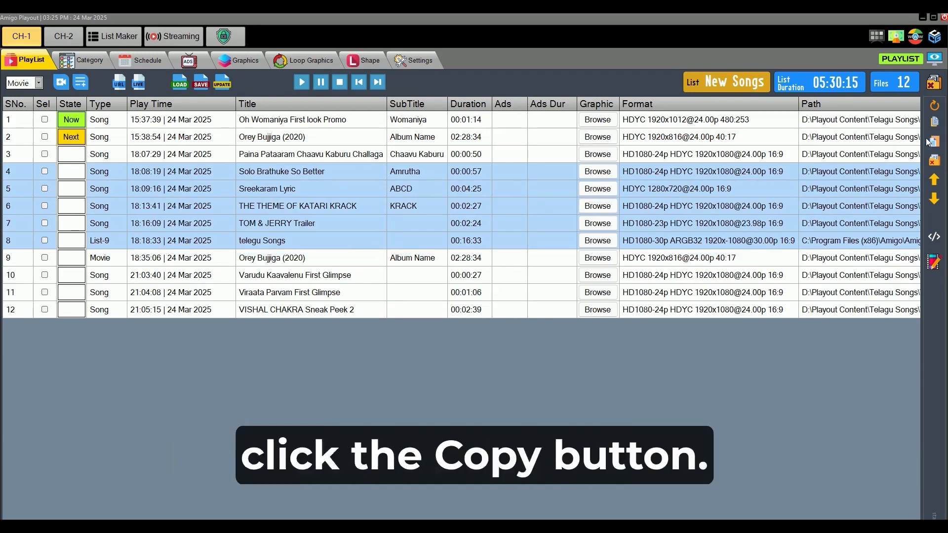
left_click(935, 124)
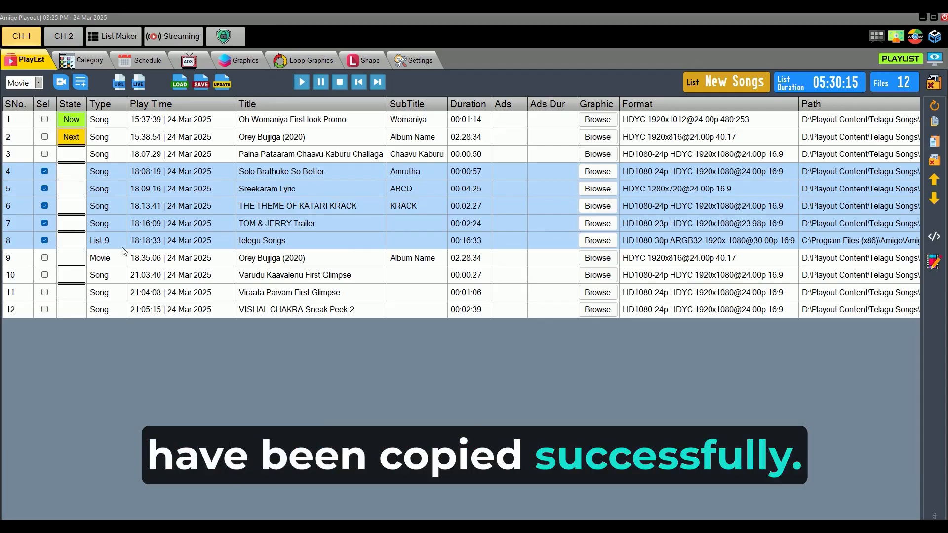
left_click(300, 293)
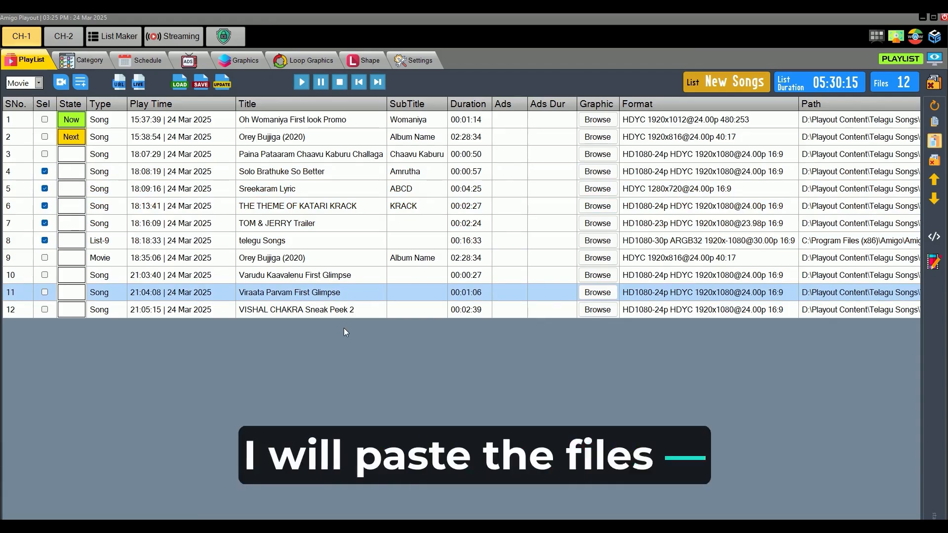
key("ctrl+v")
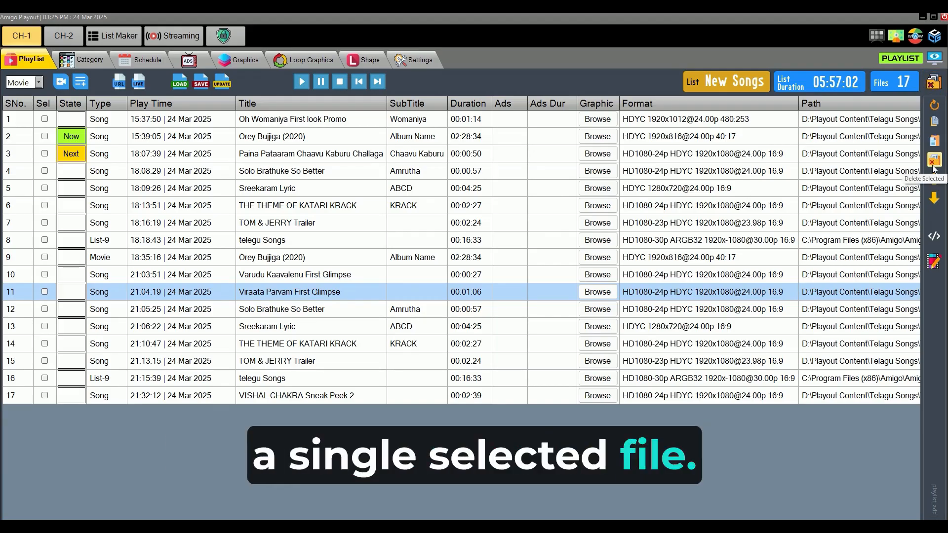
Step: Delete the movie entry Orey Bujjiga (2020) in row 9 from the playlist
left_click(295, 259)
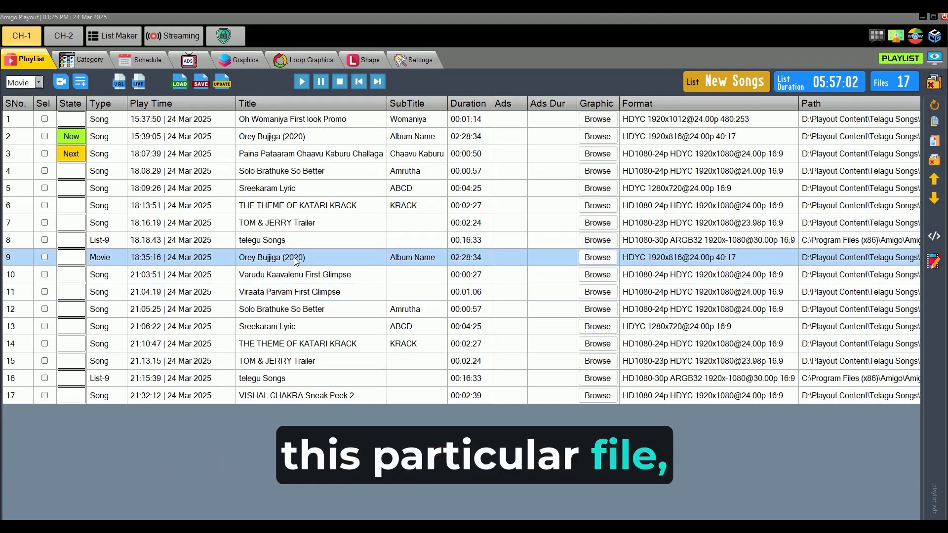
left_click(933, 160)
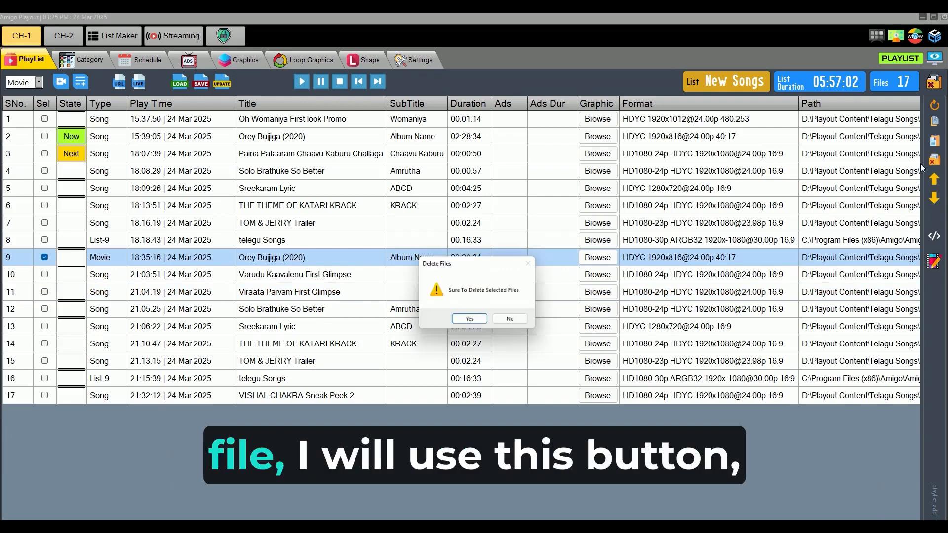
left_click(472, 319)
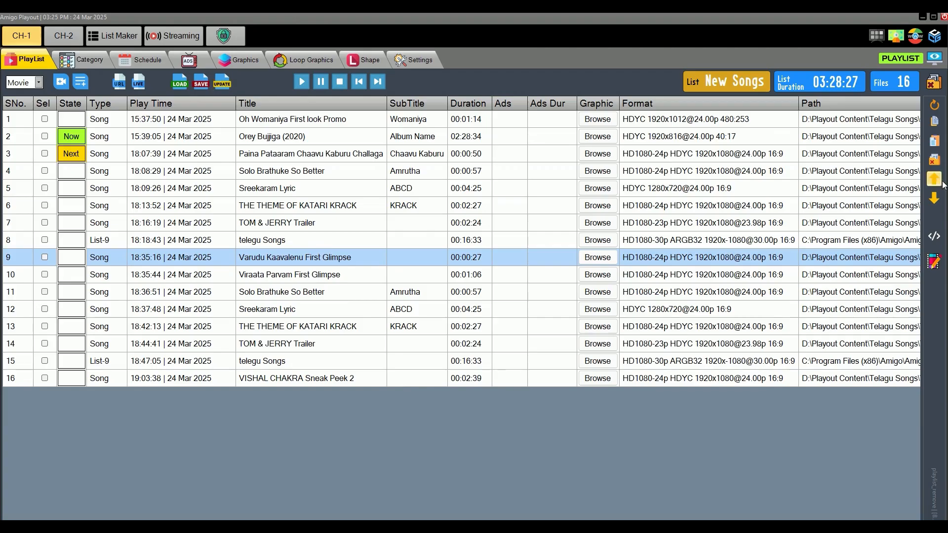
Step: Move TOM & JERRY Trailer from row 7 up one row, and move THE THEME OF KATARI KRACK from row 7 down one row
left_click(276, 188)
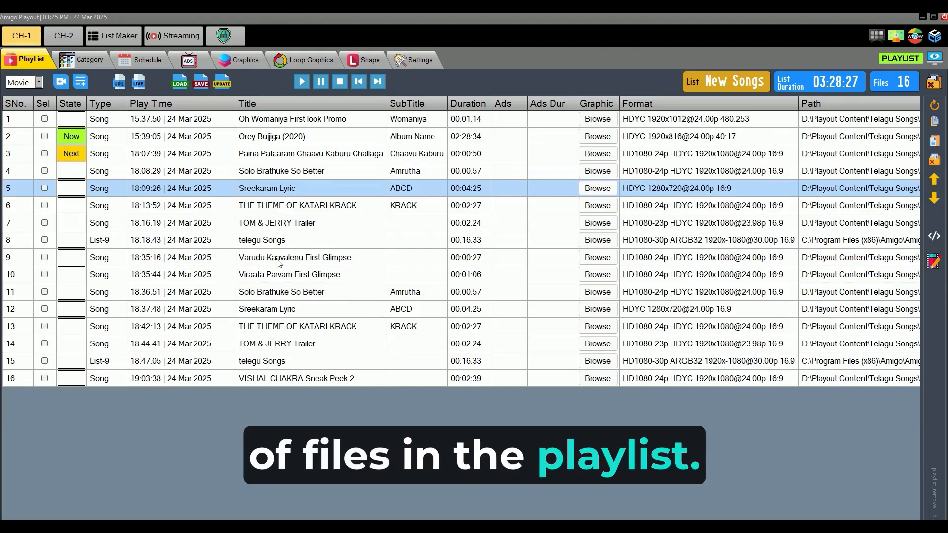
left_click(279, 263)
left_click(280, 206)
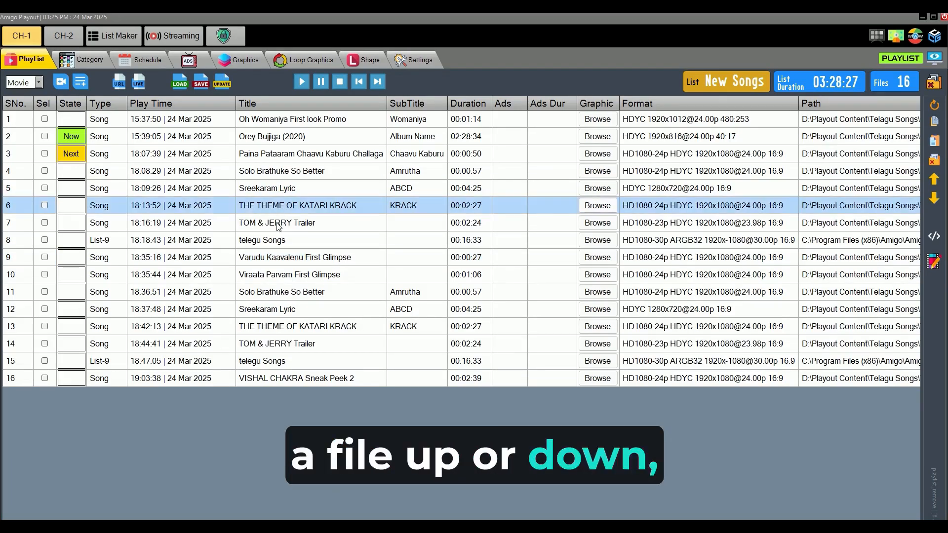
left_click(279, 262)
left_click(278, 223)
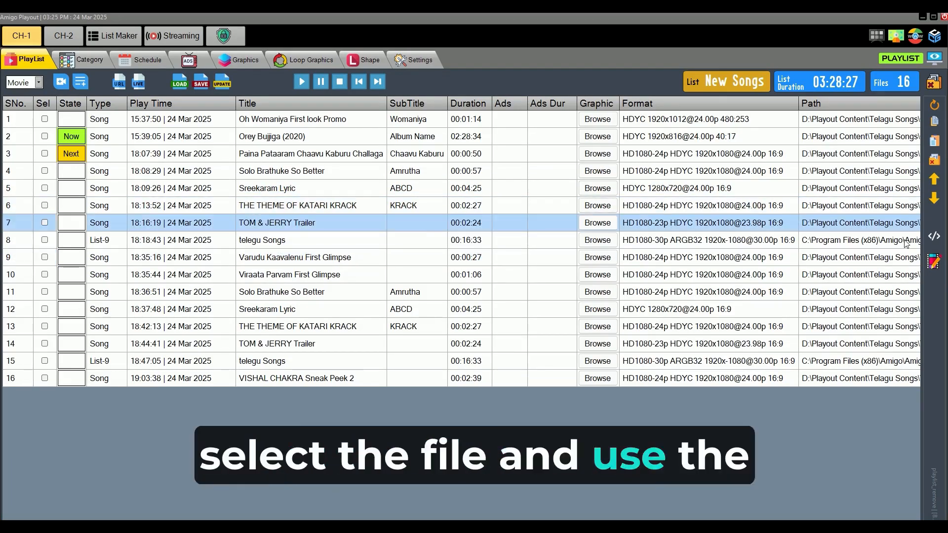
left_click(935, 181)
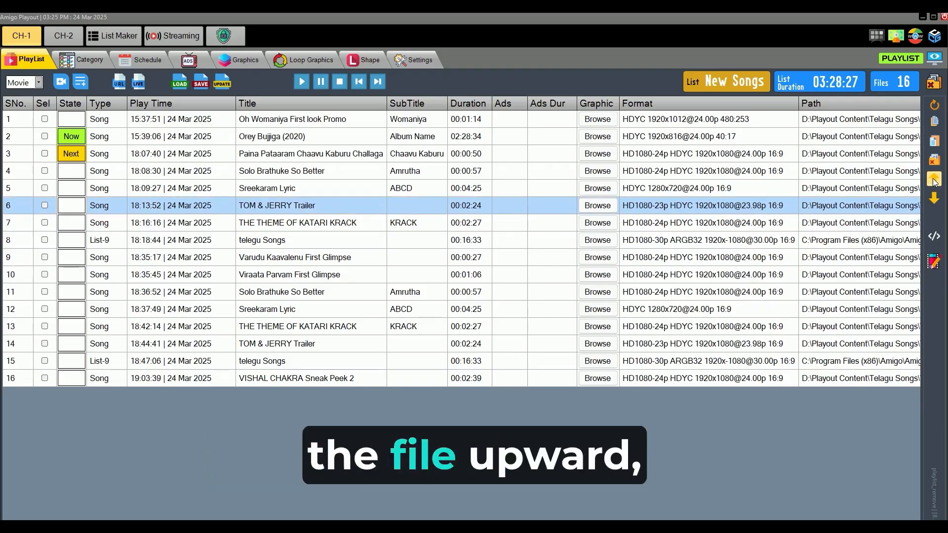
left_click(262, 227)
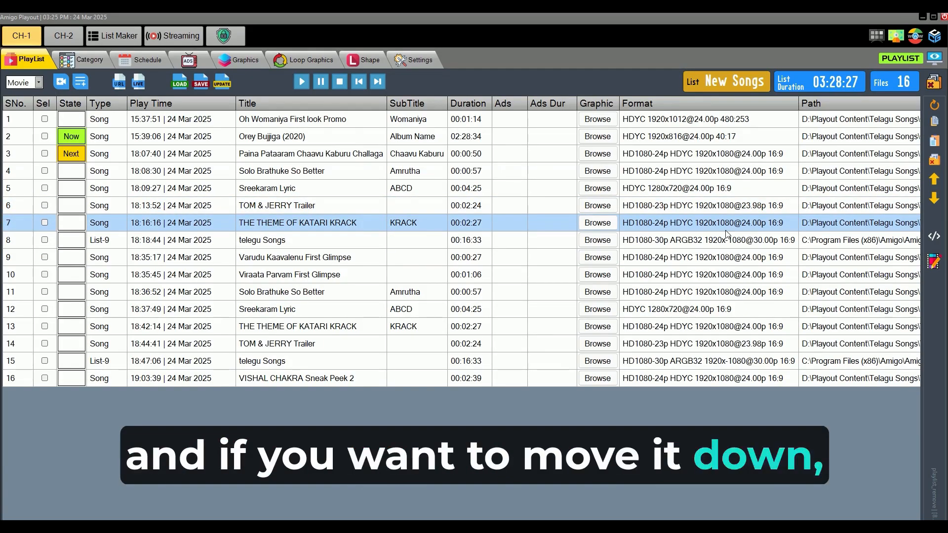
left_click(934, 199)
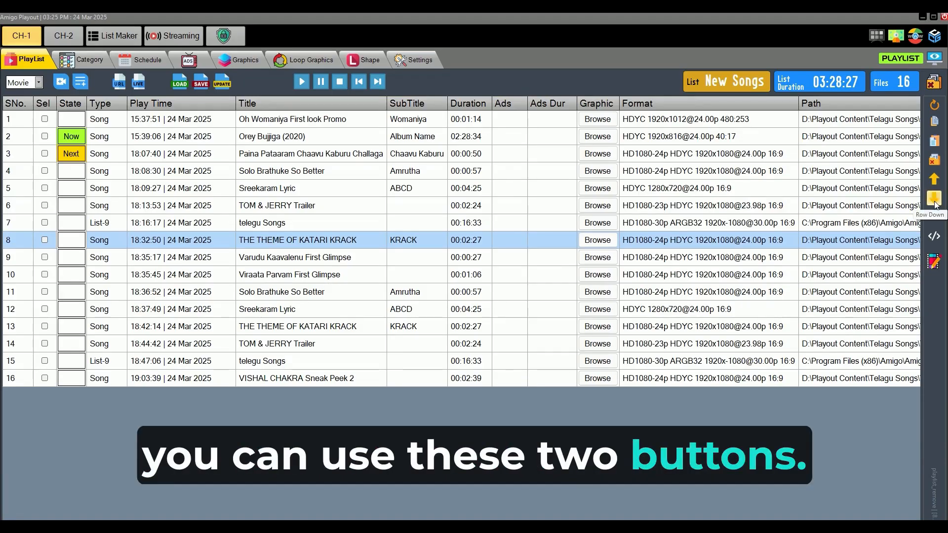
Step: Open the metadata of TOM & JERRY Trailer in row 6 and set its file type to Movie
left_click(270, 276)
left_click(278, 209)
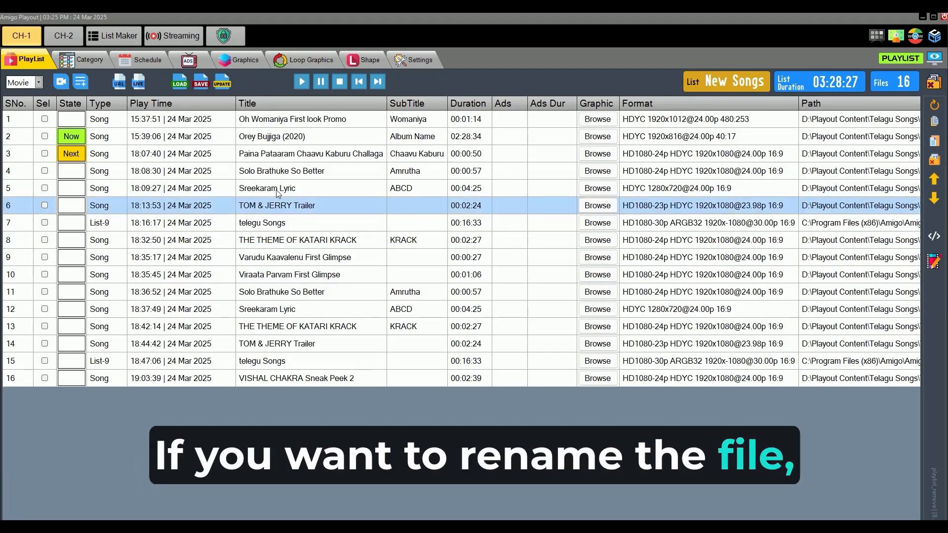
left_click(277, 190)
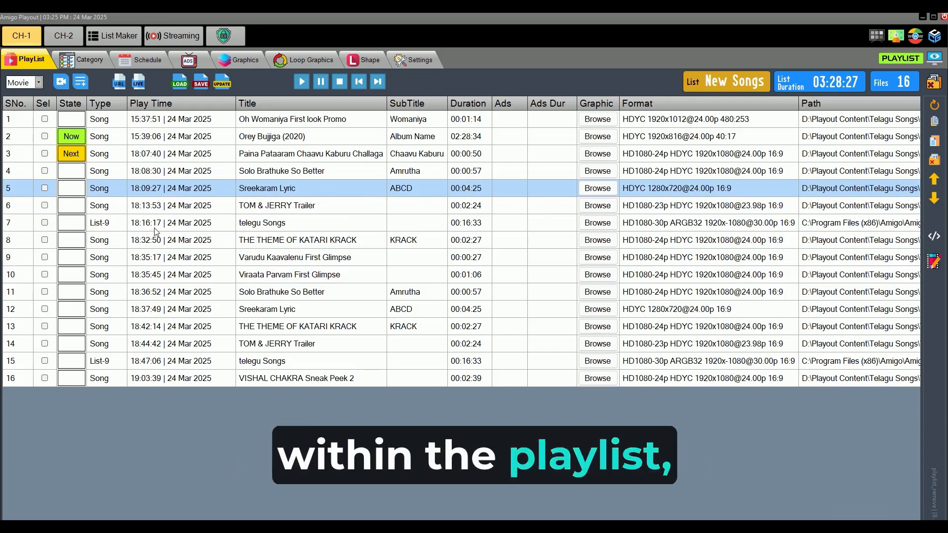
left_click(329, 206)
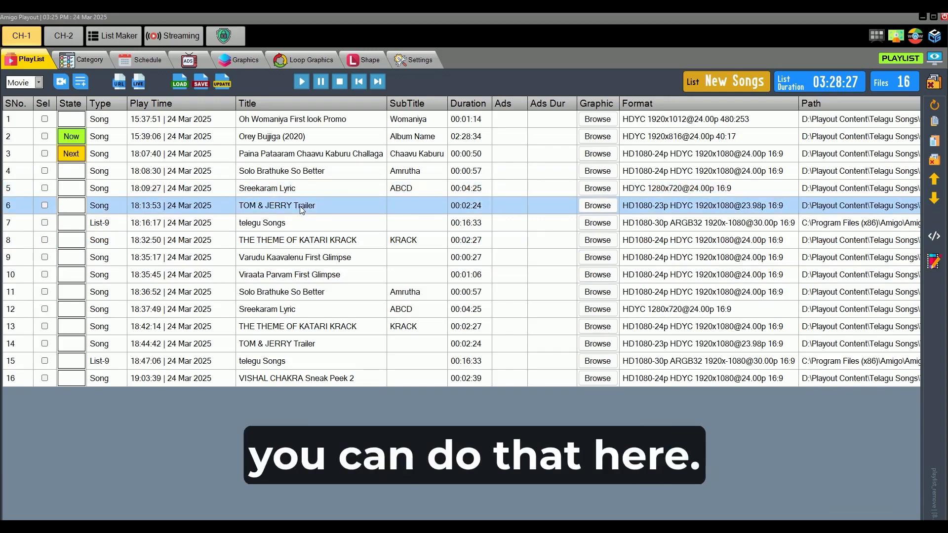
left_click(305, 242)
left_click(291, 207)
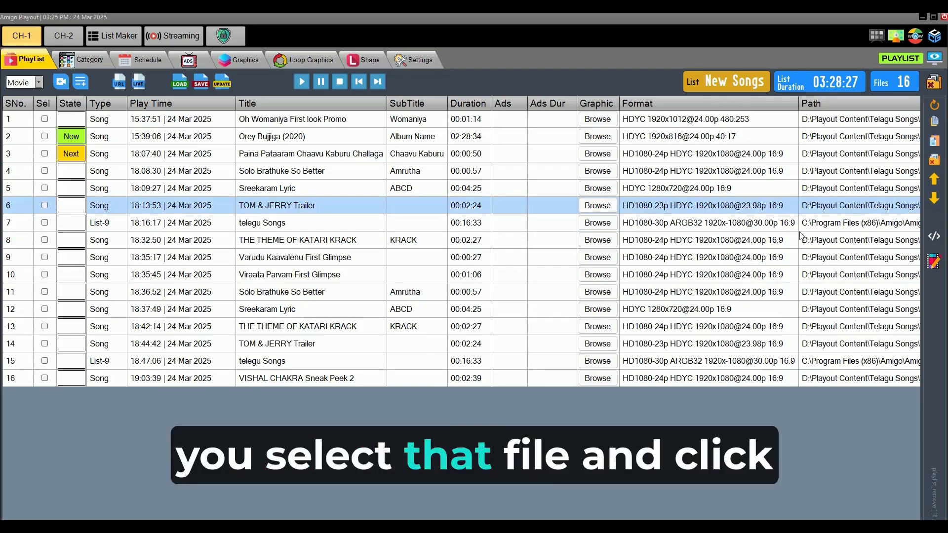
left_click(934, 239)
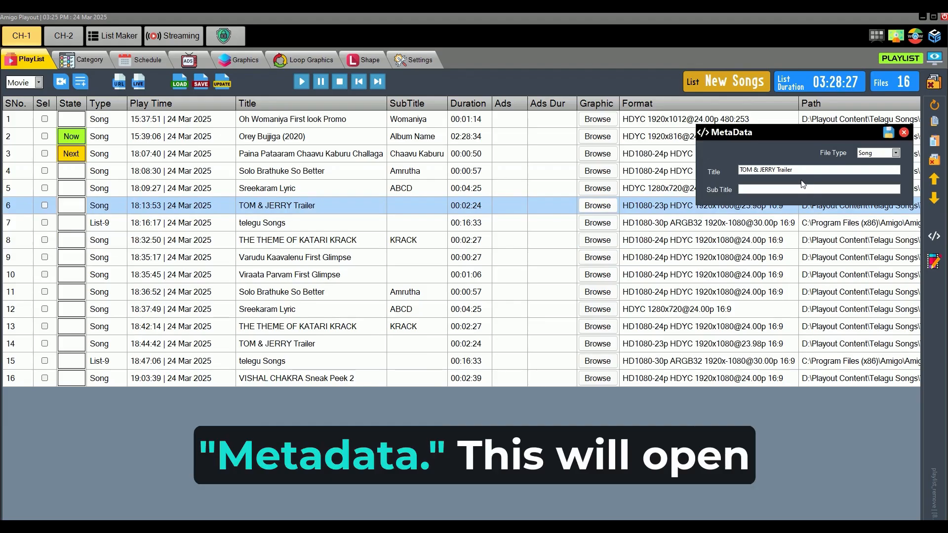
left_click(896, 154)
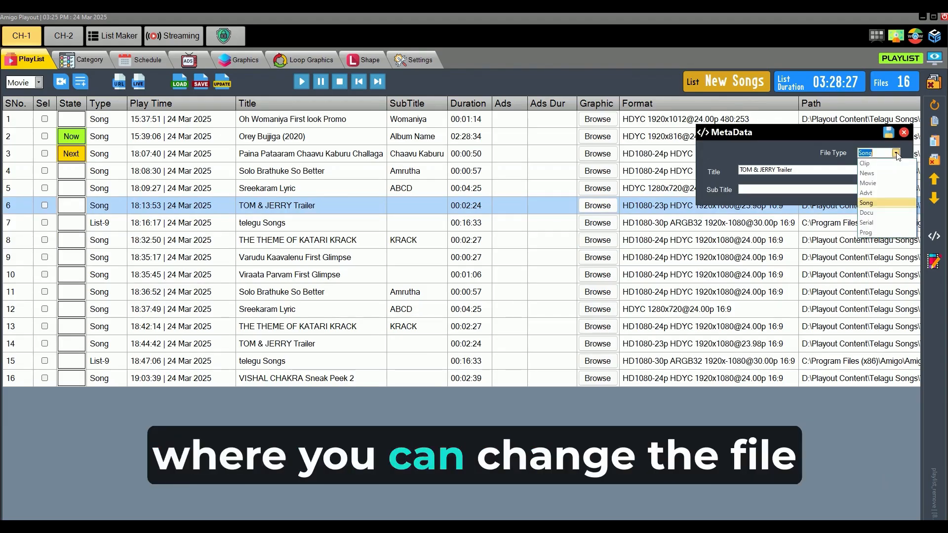
left_click(877, 183)
Step: Set the title to Main Tere Samne and the subtitle to Hum Dil De chuke sanam, and save the metadata
left_click_drag(802, 172, 747, 168)
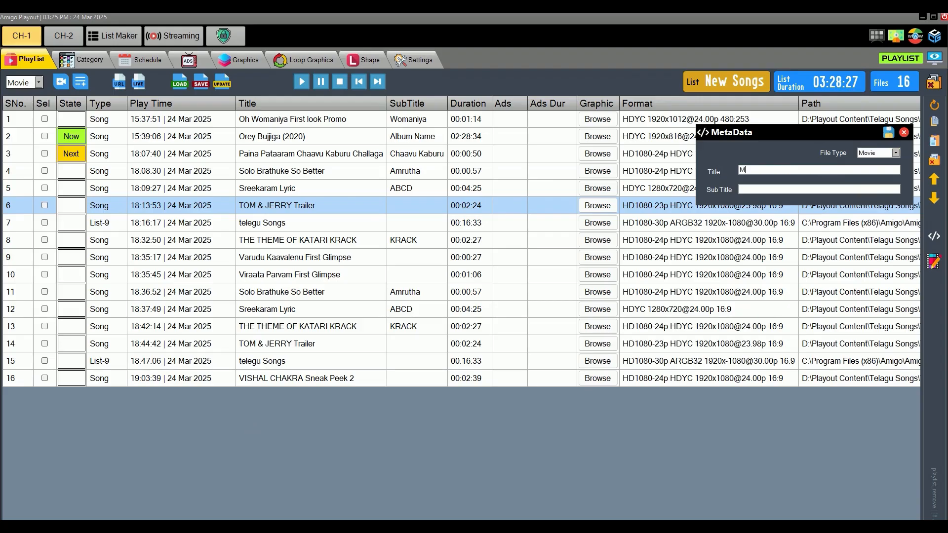
type("Main Tere")
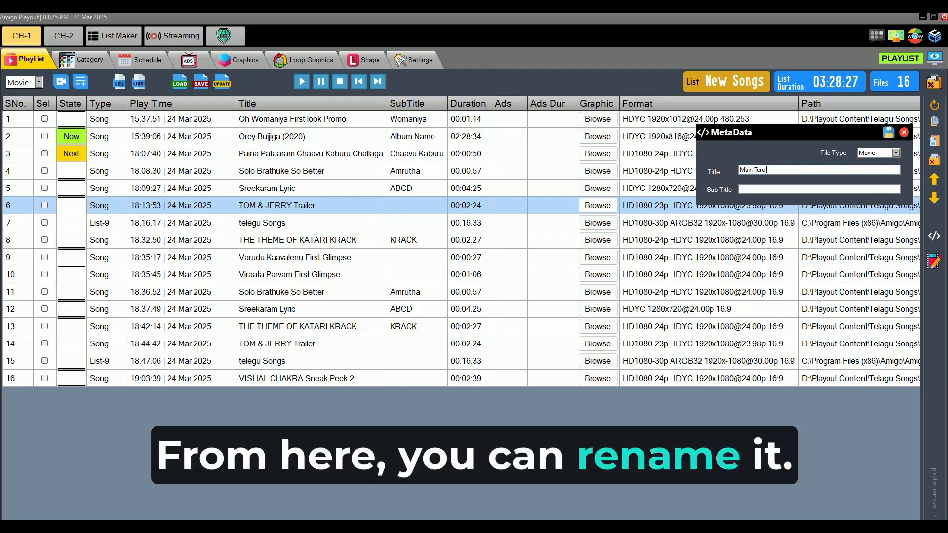
type(" Samne")
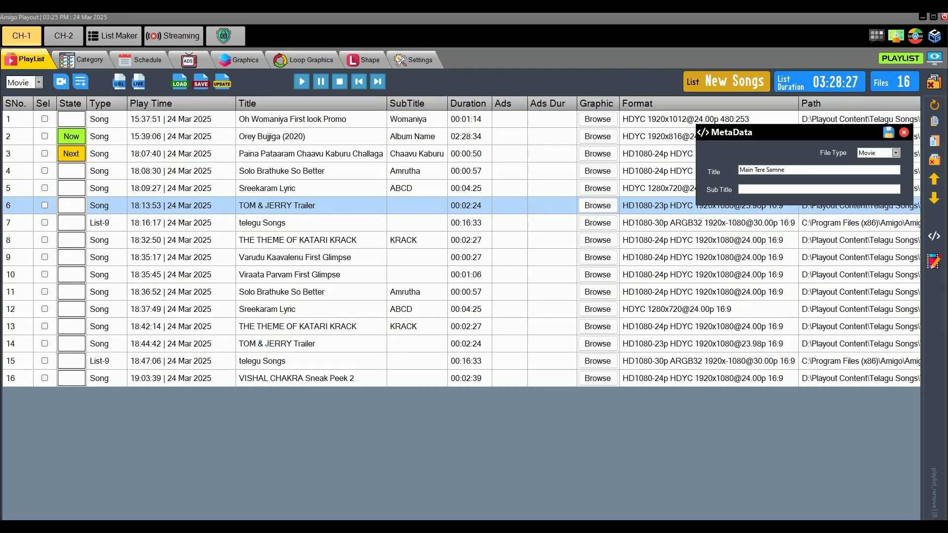
type("Humn")
left_click(889, 134)
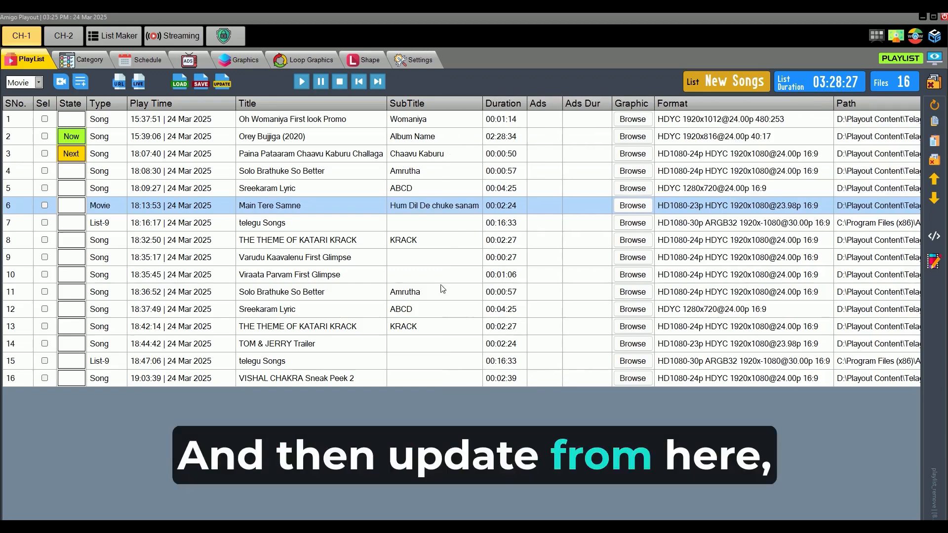
left_click(285, 221)
left_click(287, 209)
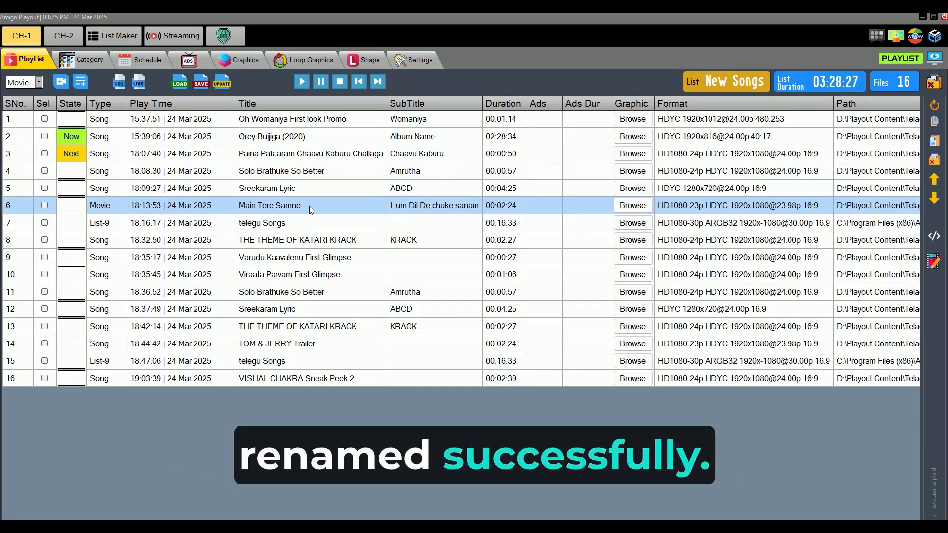
left_click(293, 222)
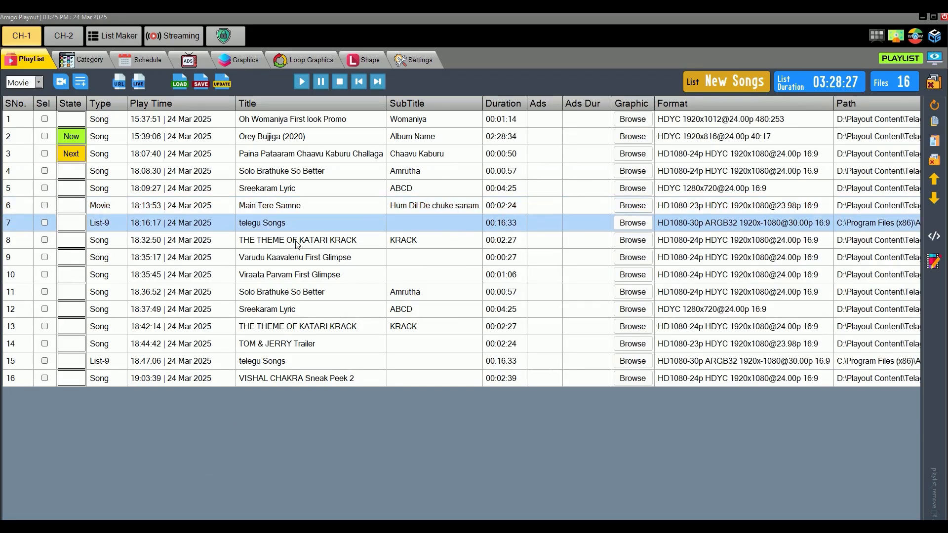